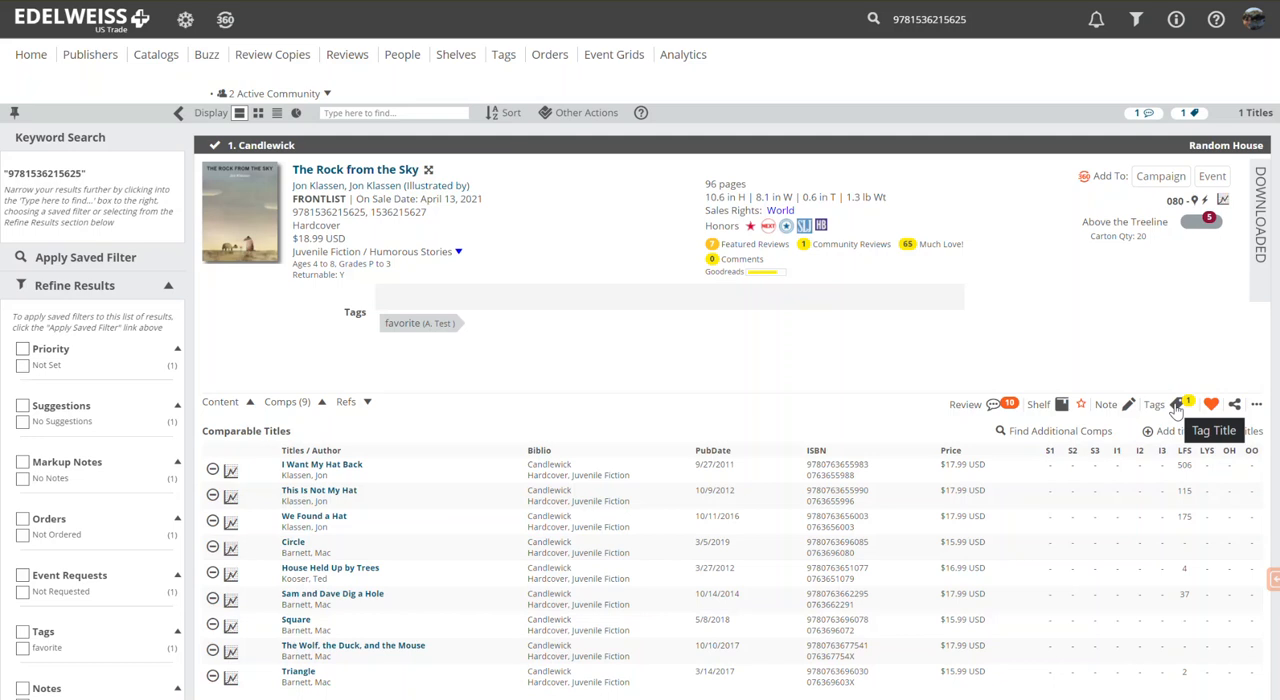
# Step: Add the tag "picture book" to The Rock from the Sky
pyautogui.click(1178, 406)
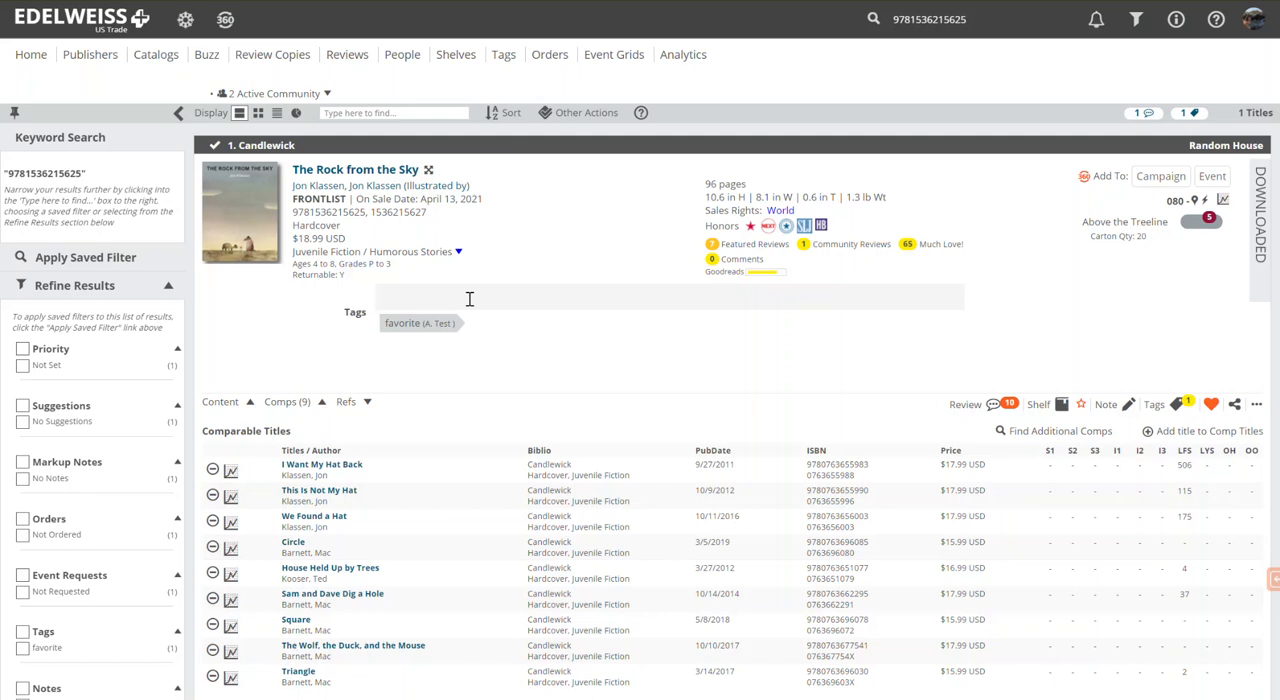
pyautogui.write('pictu')
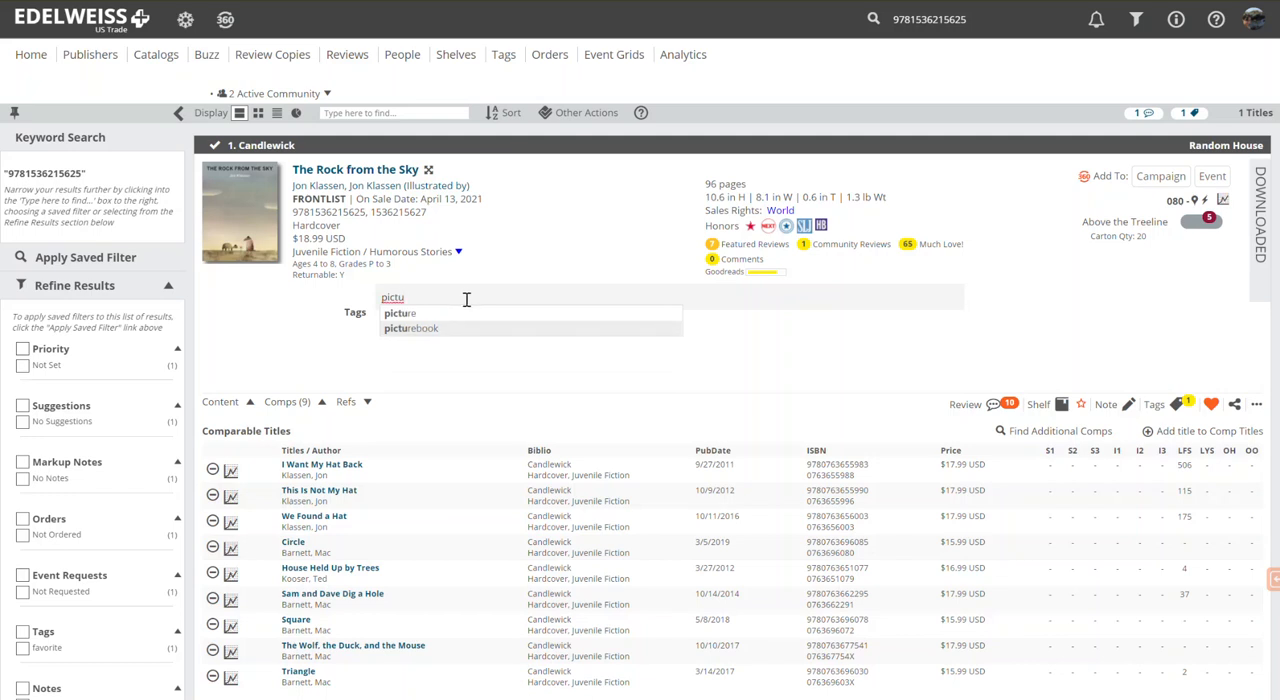
pyautogui.write('re nook')
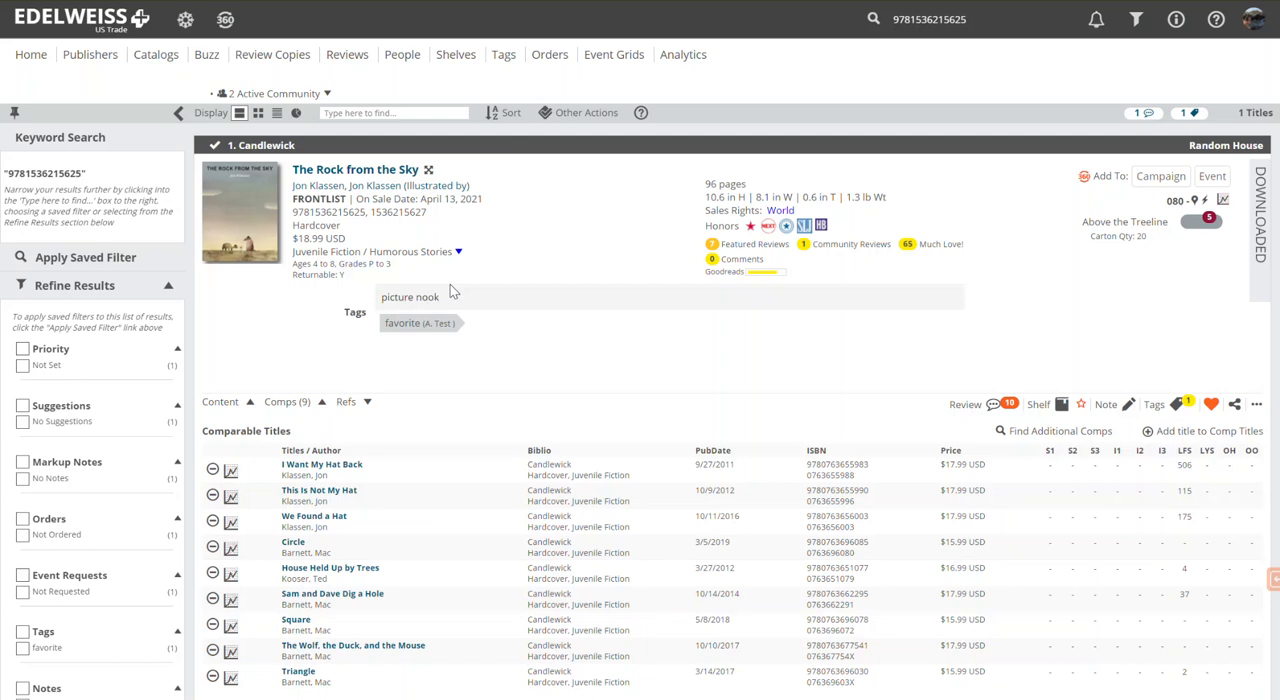
pyautogui.press('BackSpace')
pyautogui.press('BackSpace')
pyautogui.press('BackSpace')
pyautogui.press('BackSpace')
pyautogui.write('book')
pyautogui.press('Return')
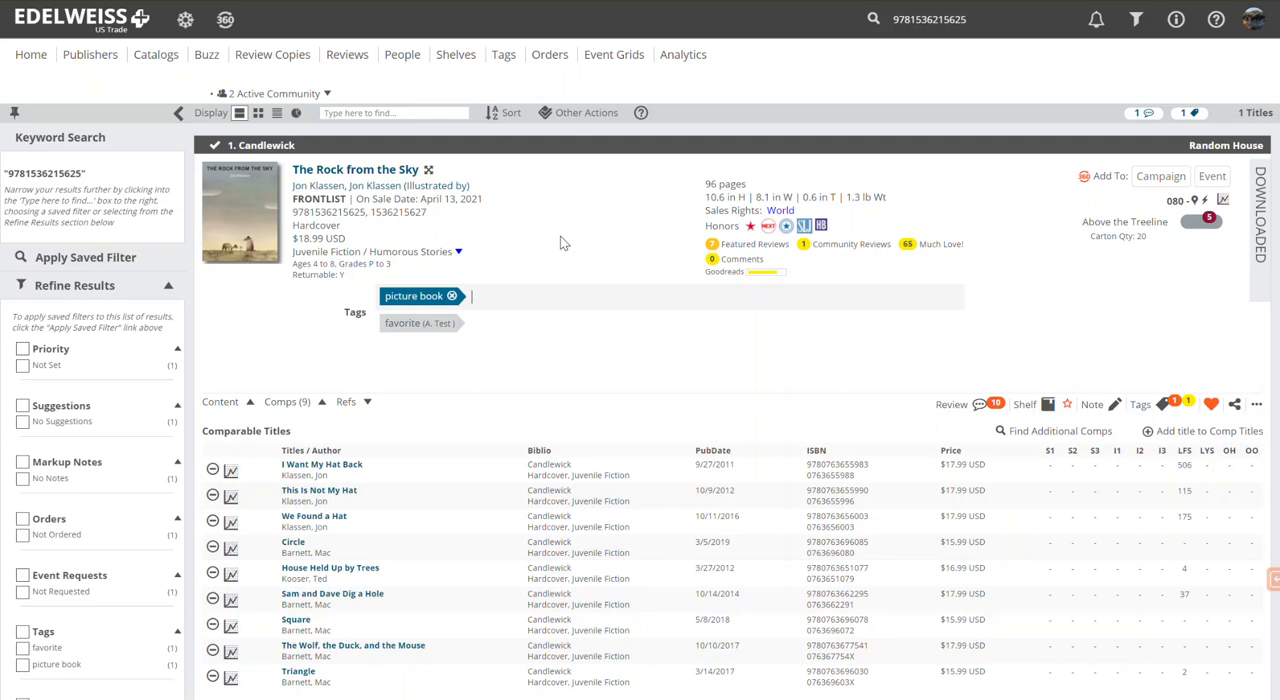
# Step: Add a second tag, "test tag", to The Rock from the Sky
pyautogui.write('t')
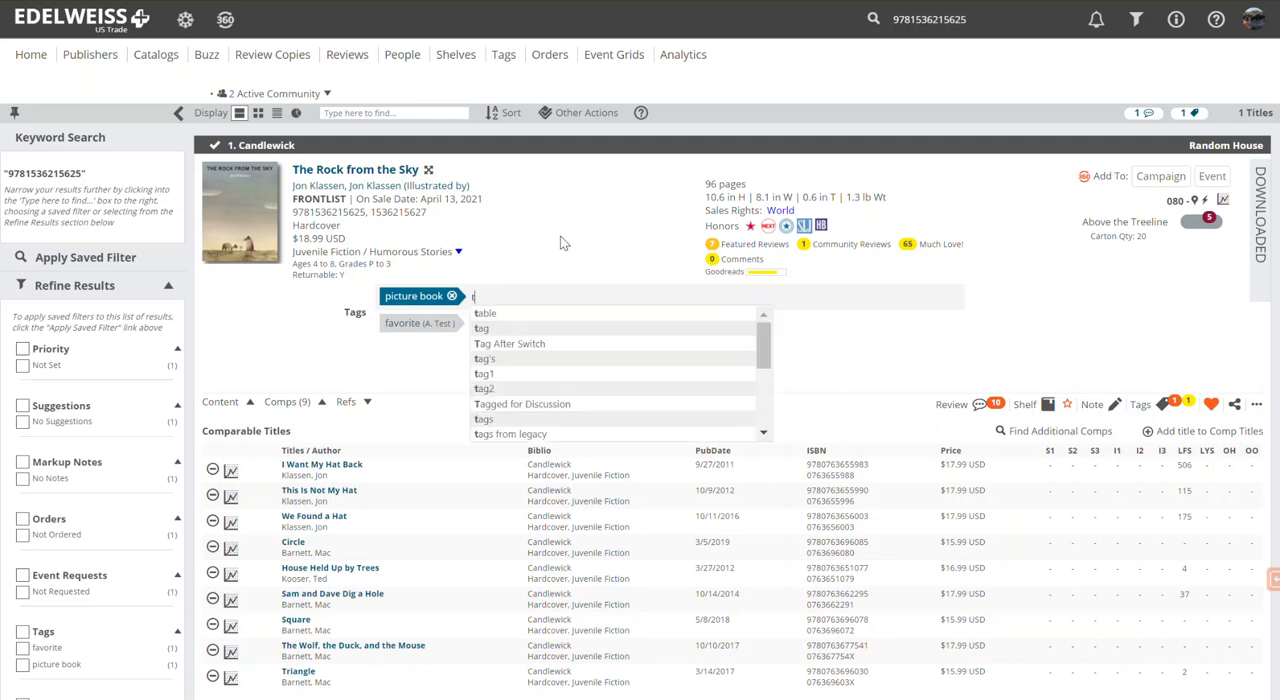
pyautogui.write('est')
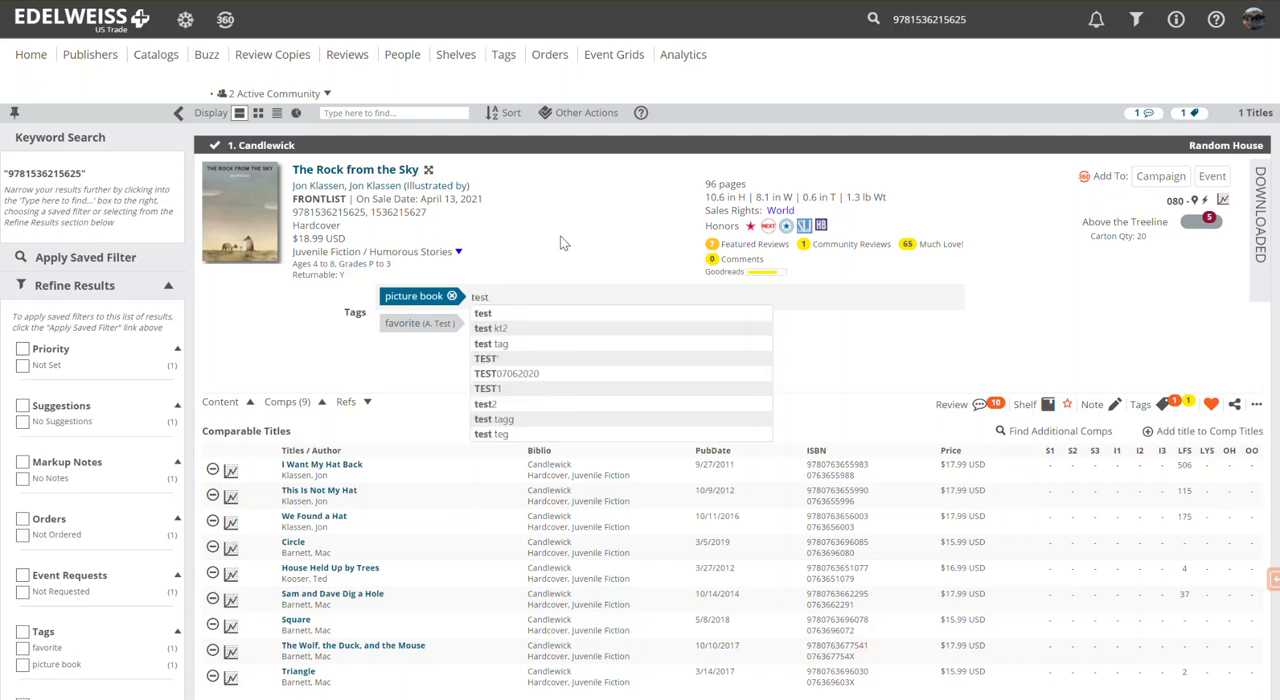
pyautogui.write(' tag')
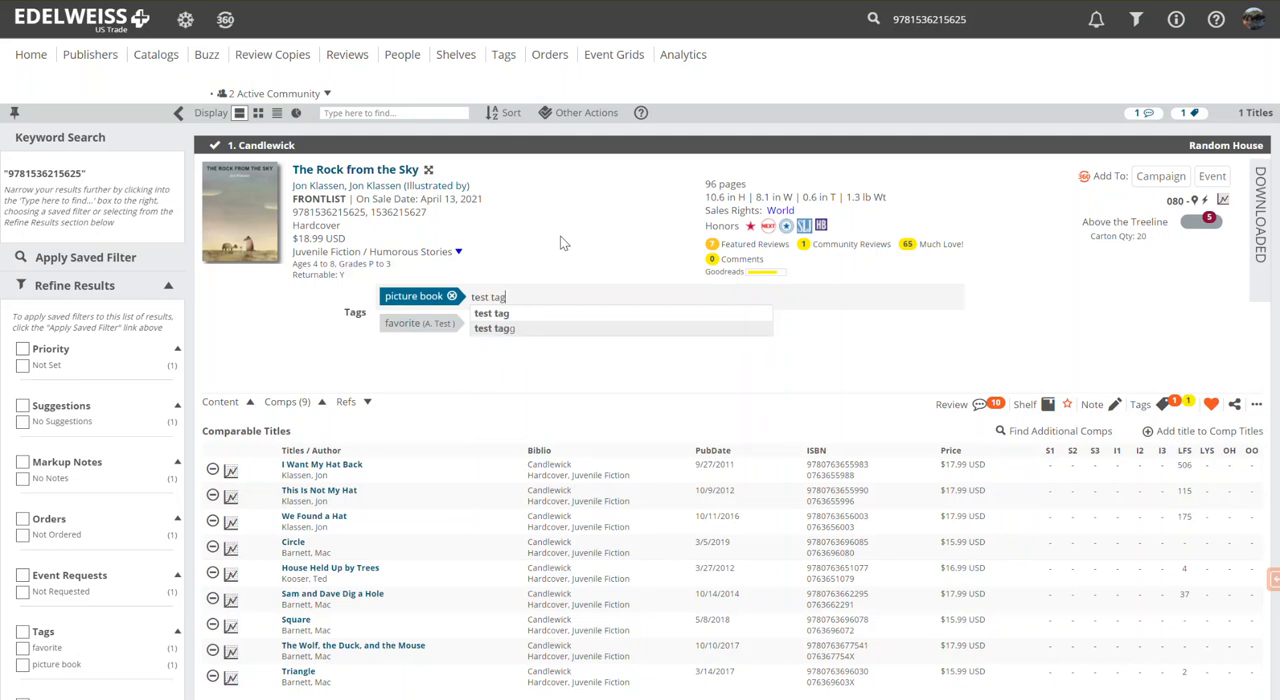
pyautogui.press('Return')
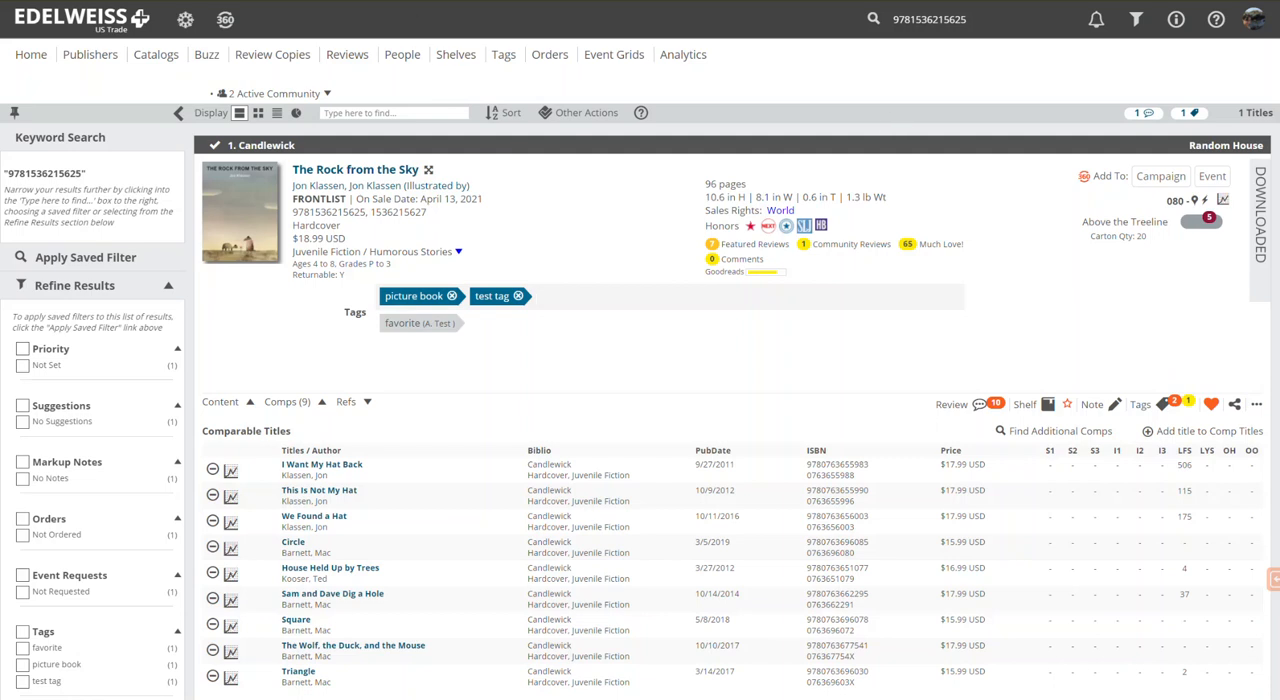
# Step: Go to the Tags page and list the titles under your own tag "picture book"
pyautogui.click(505, 58)
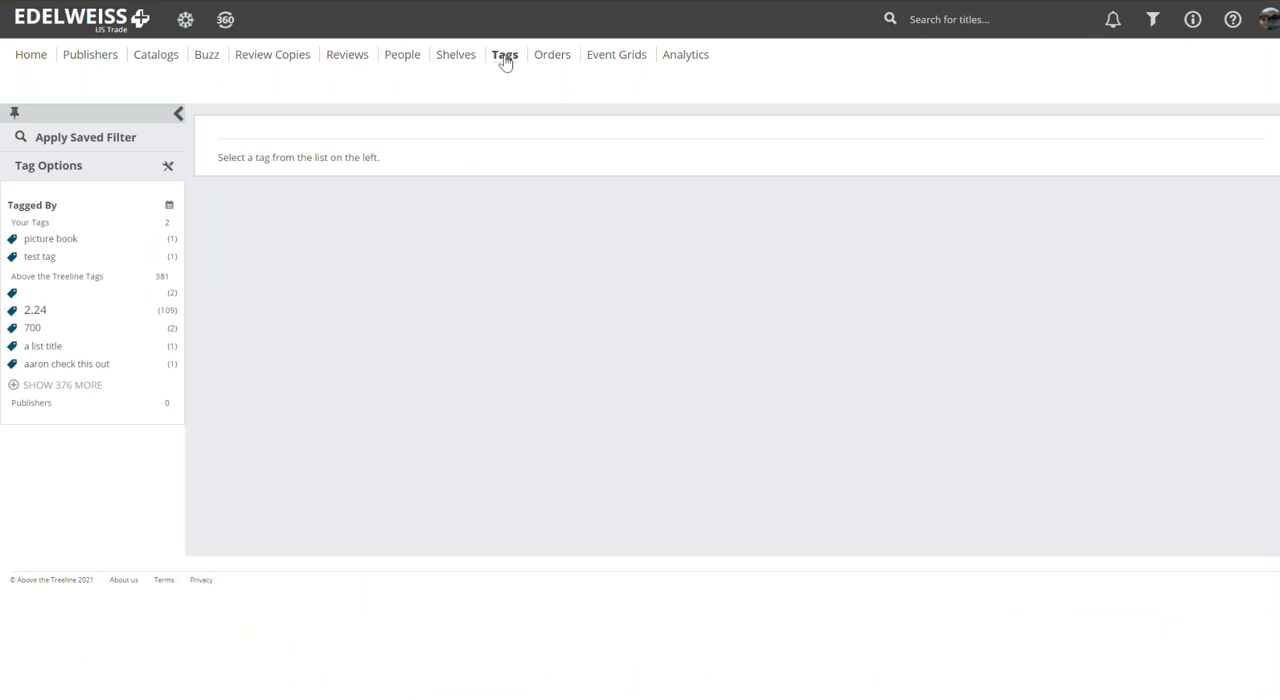
pyautogui.click(64, 247)
pyautogui.click(71, 240)
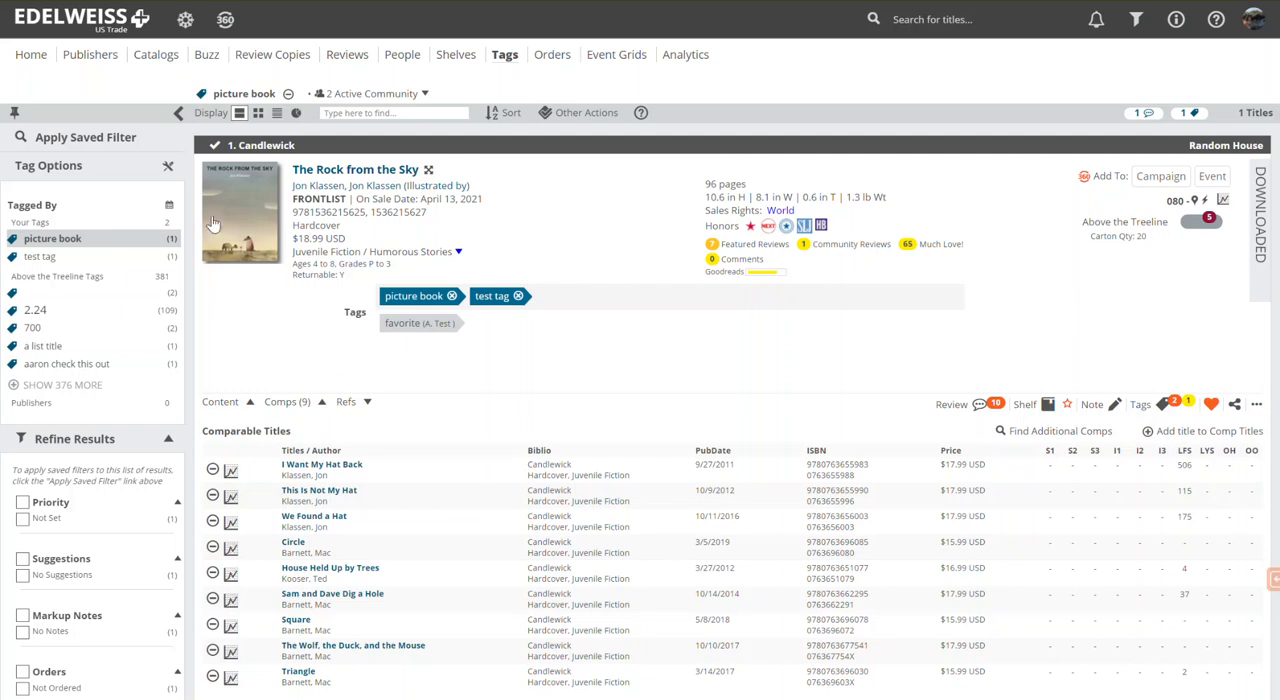
# Step: Open the tag manager and examine all Above the Treeline tags as well as only your own tags
pyautogui.click(167, 168)
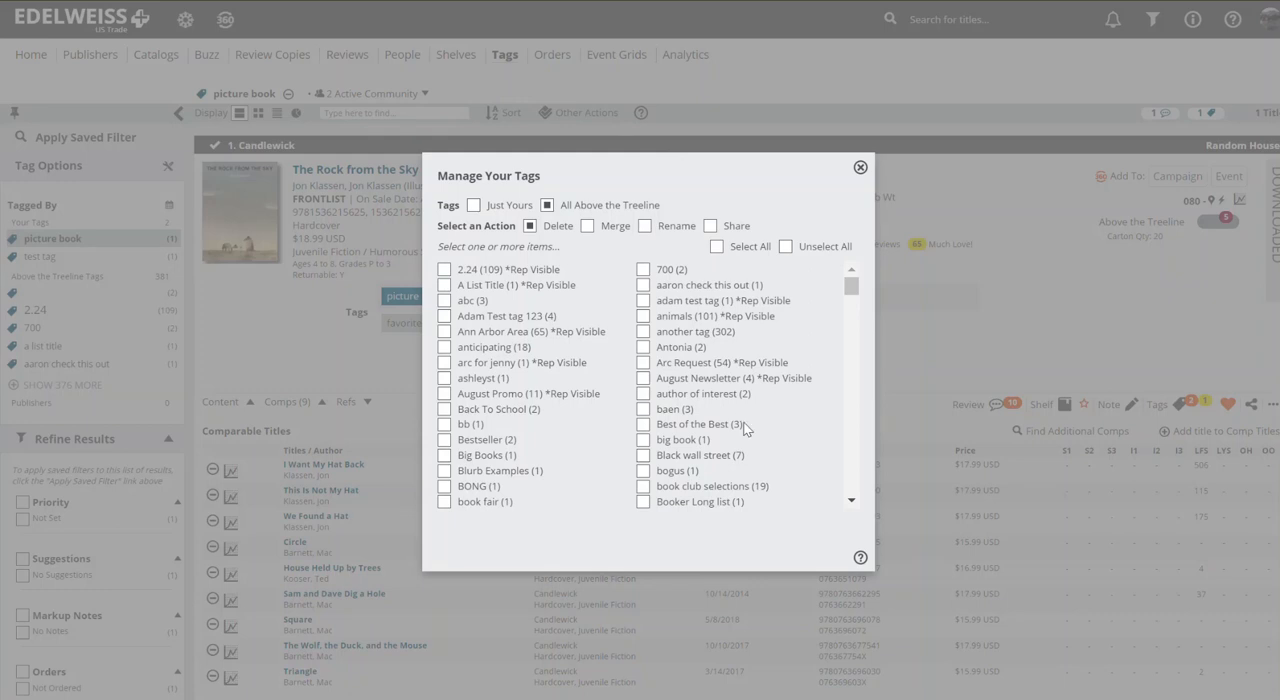
pyautogui.scroll(-2, 745, 428)
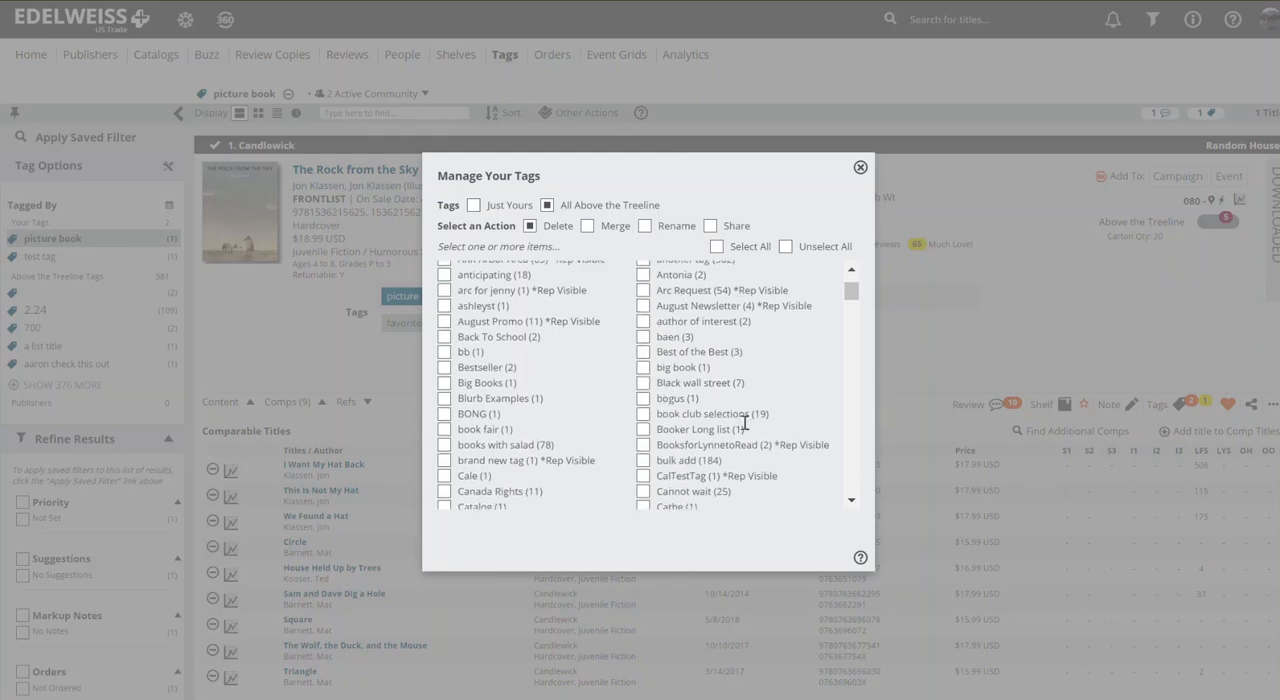
pyautogui.scroll(-2, 745, 423)
pyautogui.scroll(4, 745, 423)
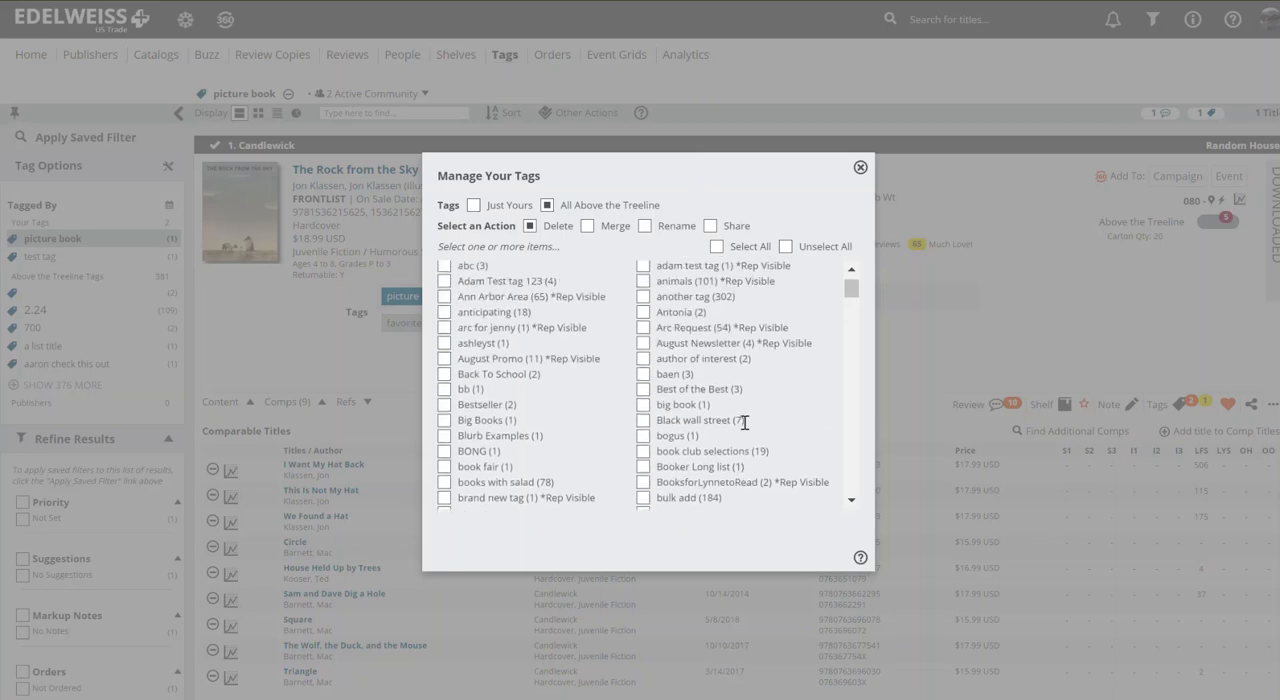
pyautogui.scroll(-2, 745, 423)
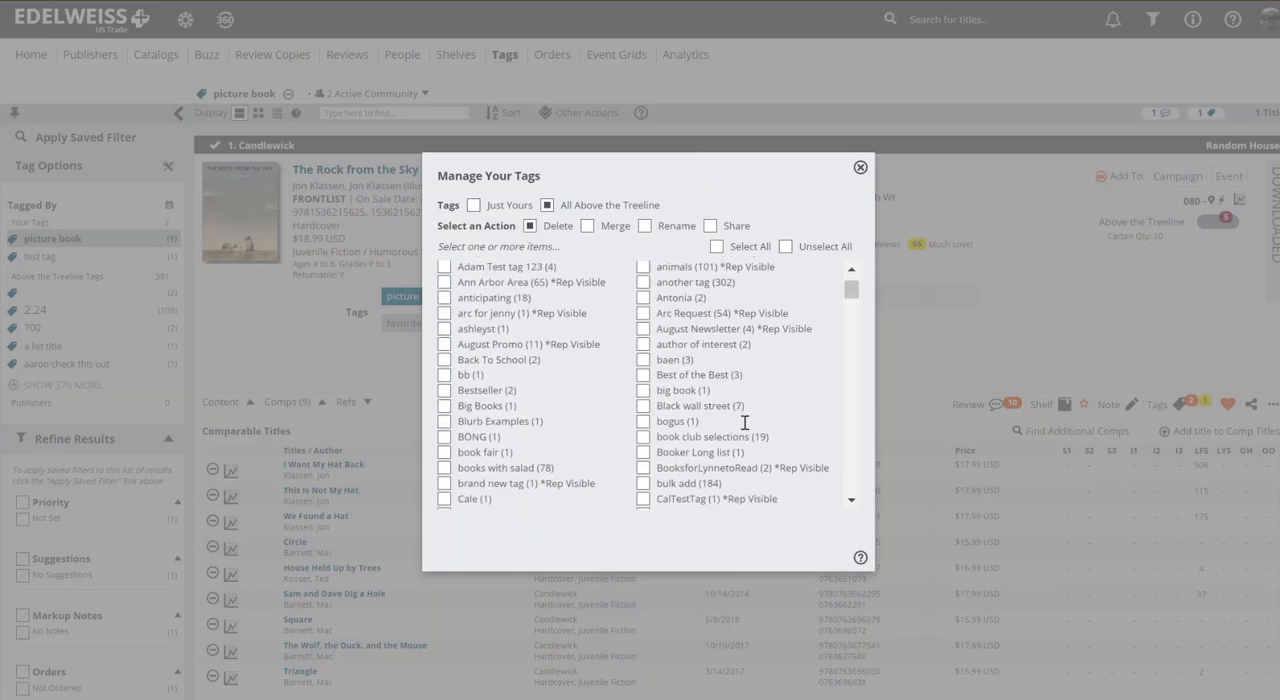
pyautogui.scroll(-3, 745, 423)
pyautogui.scroll(4, 745, 426)
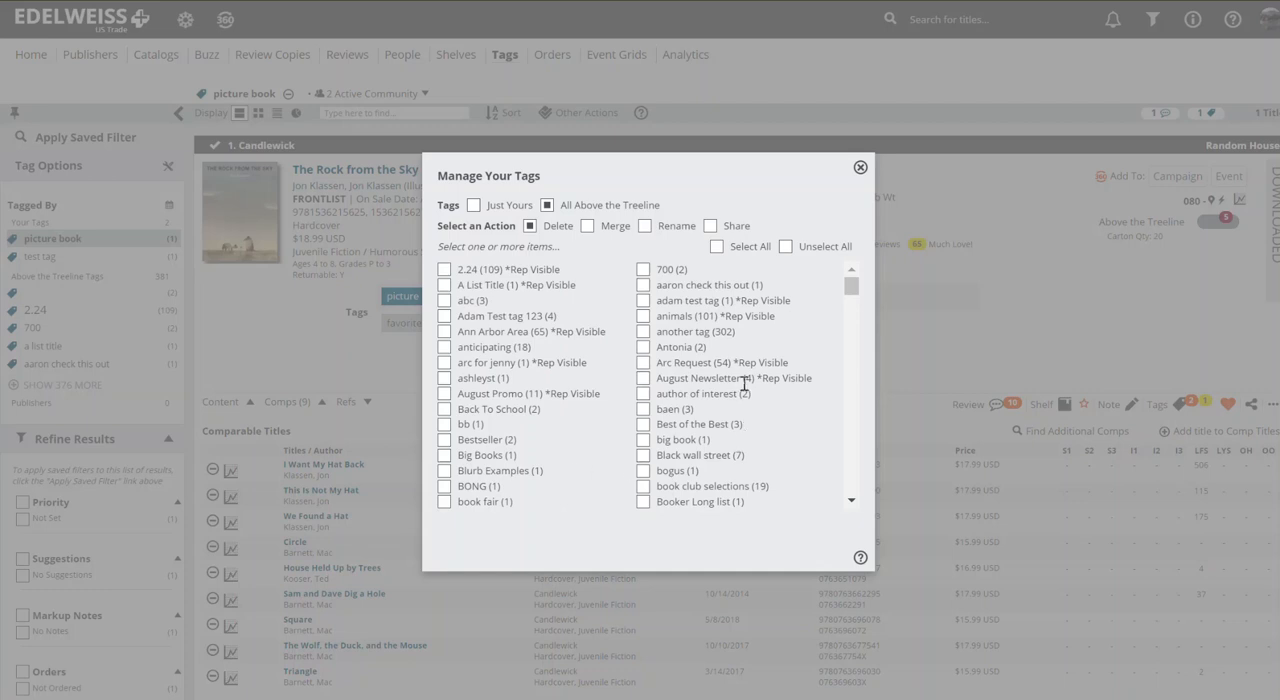
pyautogui.click(474, 206)
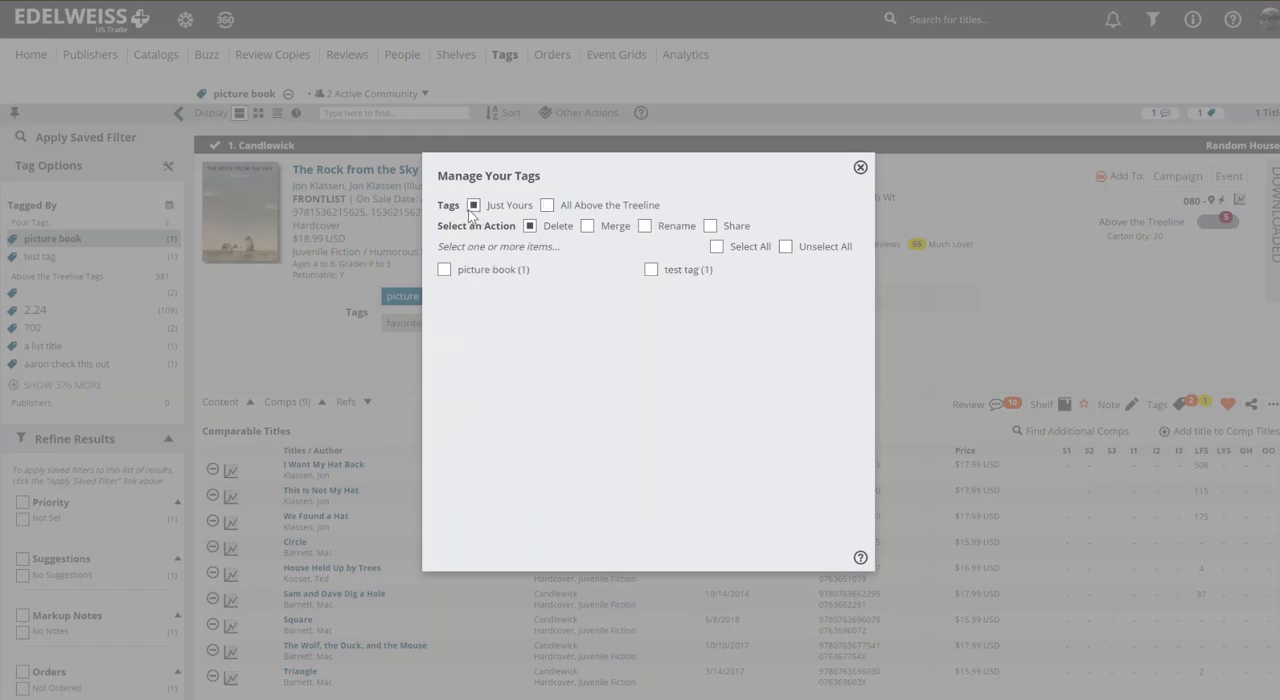
pyautogui.click(548, 206)
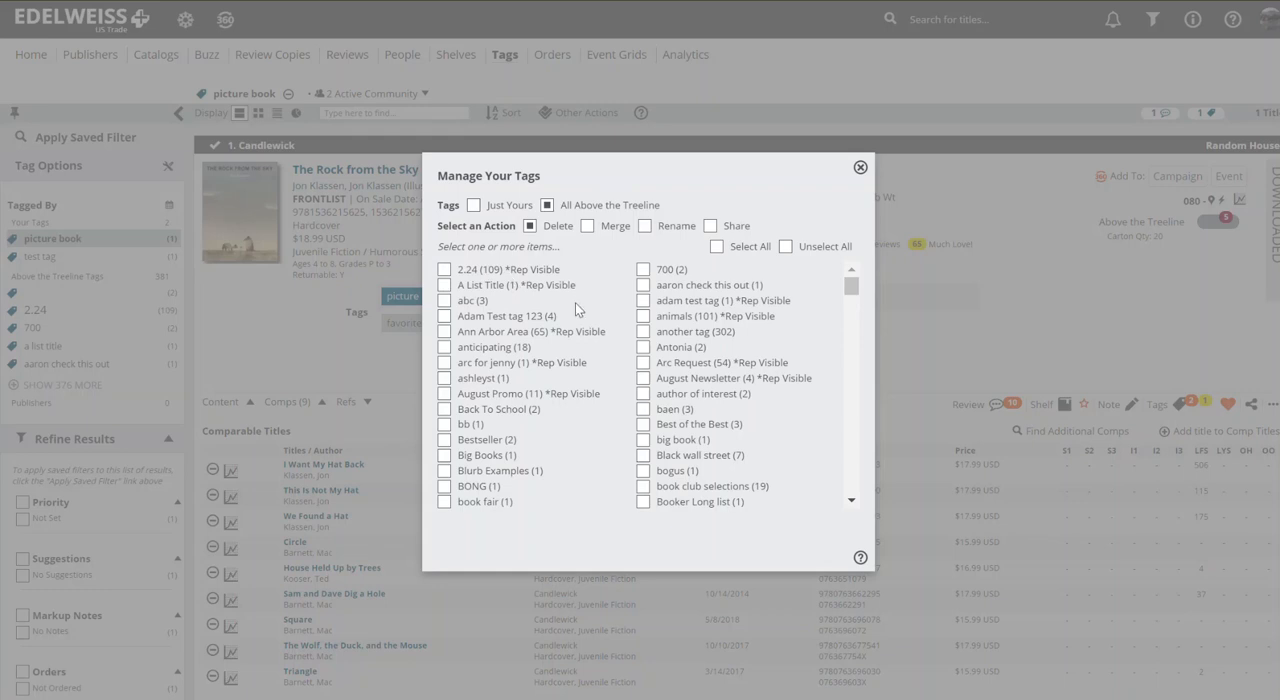
# Step: Delete the Above the Treeline tags 2.24, A List Title and abc, and check the tag manager's remaining list
pyautogui.click(445, 272)
pyautogui.click(445, 287)
pyautogui.click(446, 302)
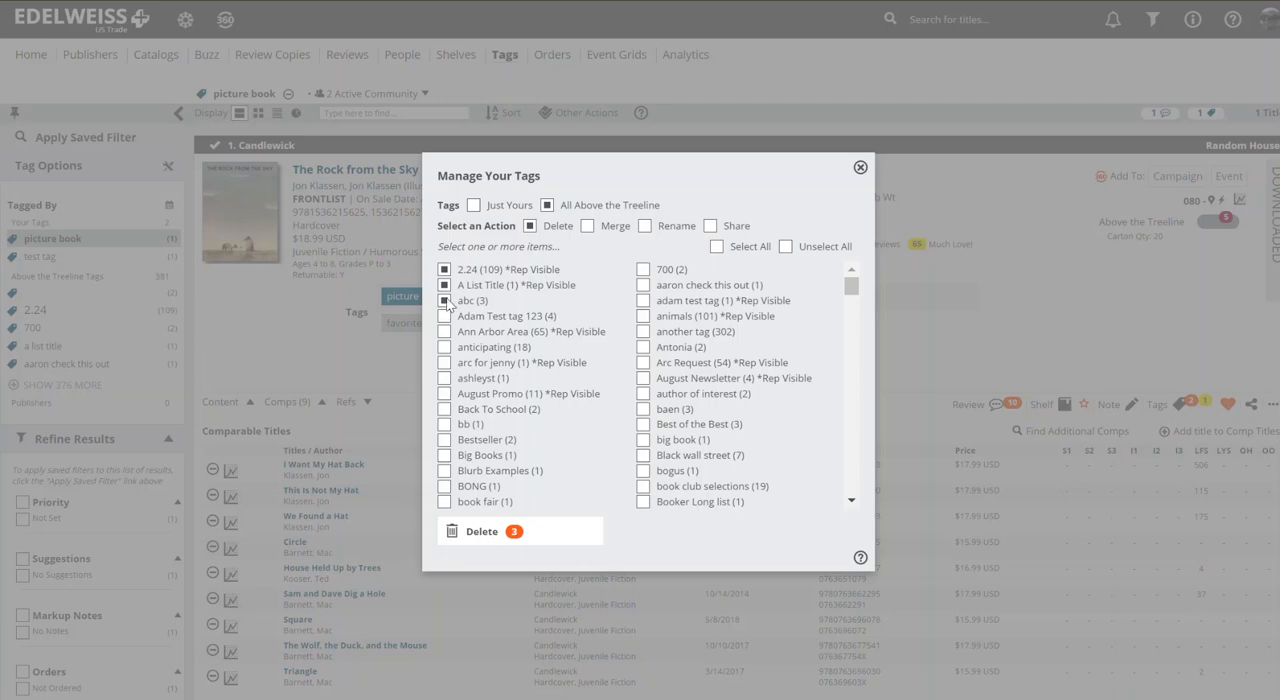
pyautogui.click(482, 532)
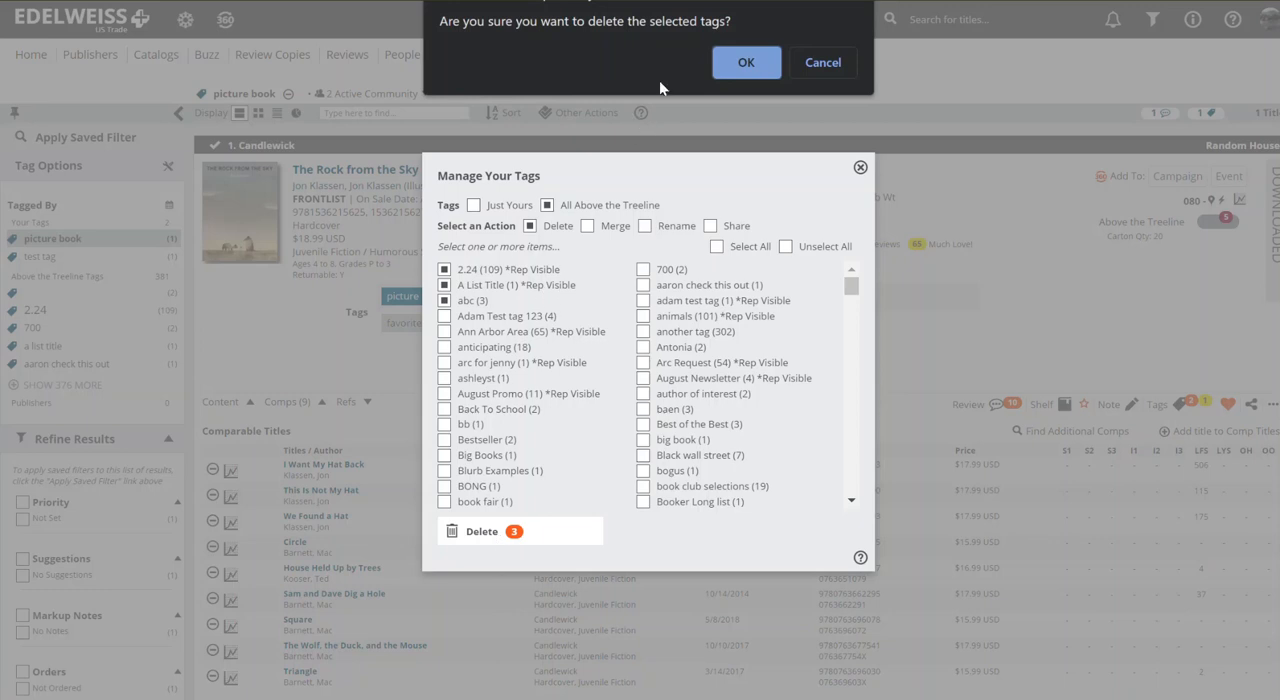
pyautogui.click(739, 63)
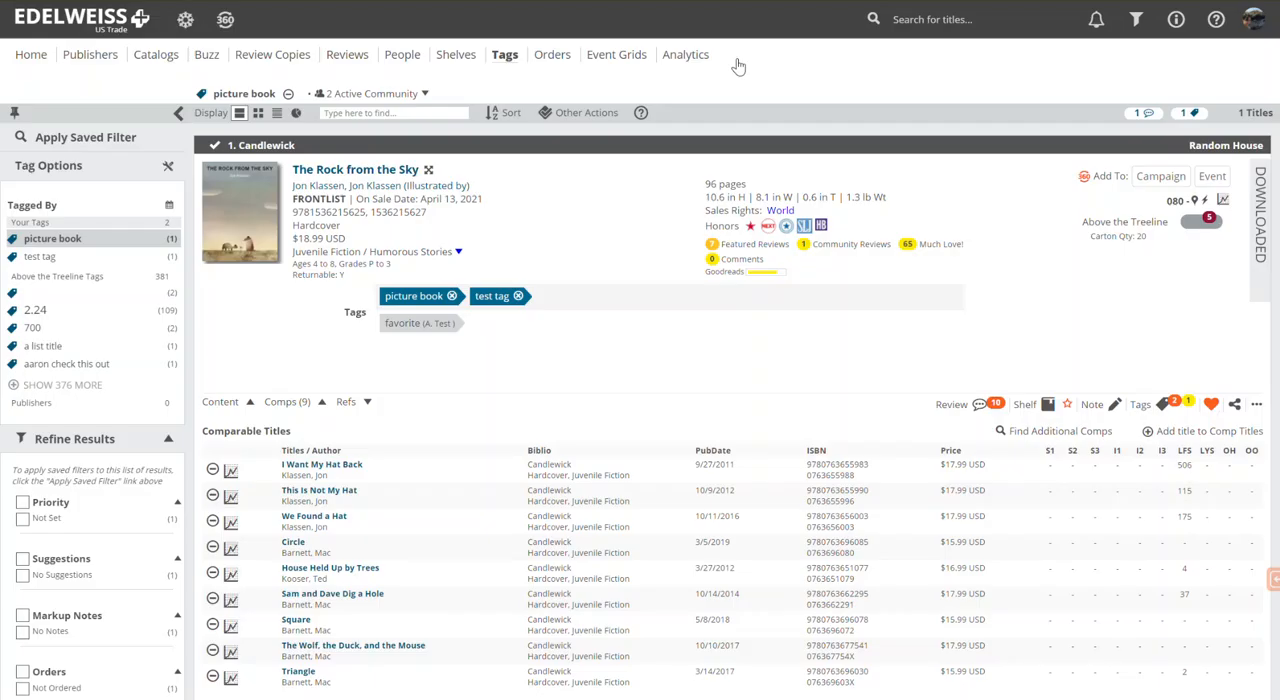
pyautogui.click(169, 169)
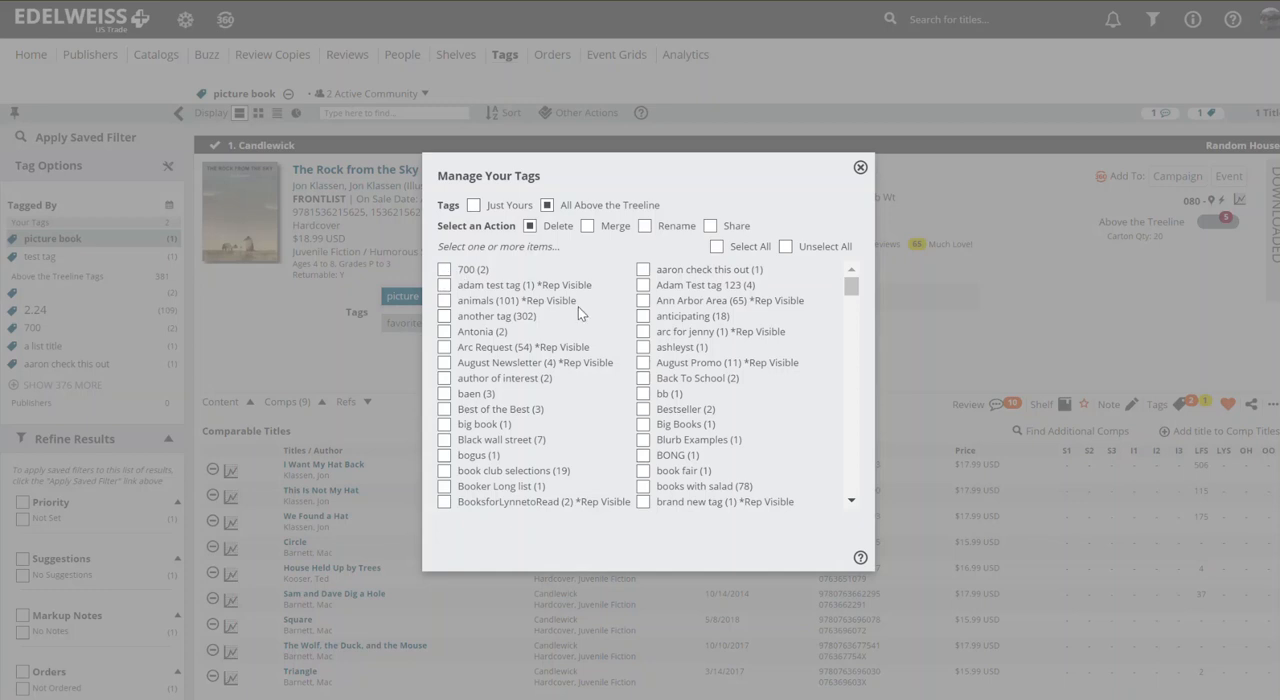
pyautogui.click(861, 168)
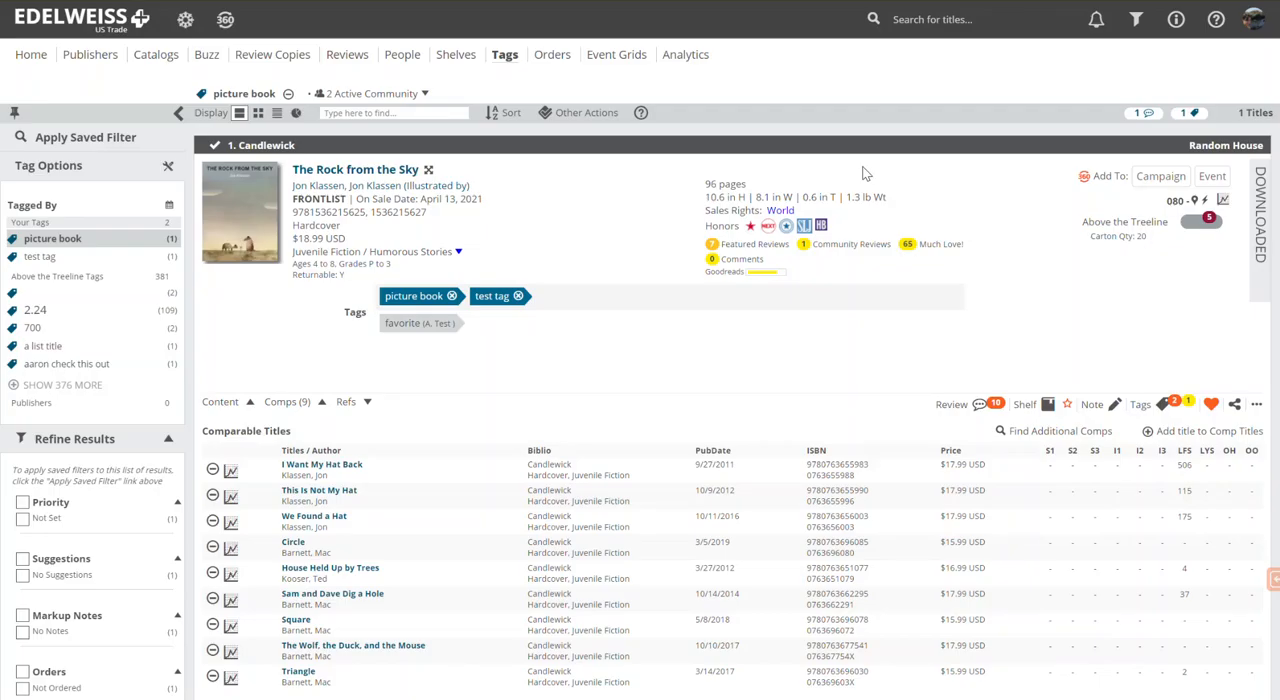
# Step: Add the misspelled tag "test teg" to The Rock from the Sky
pyautogui.click(604, 295)
pyautogui.write('test teg')
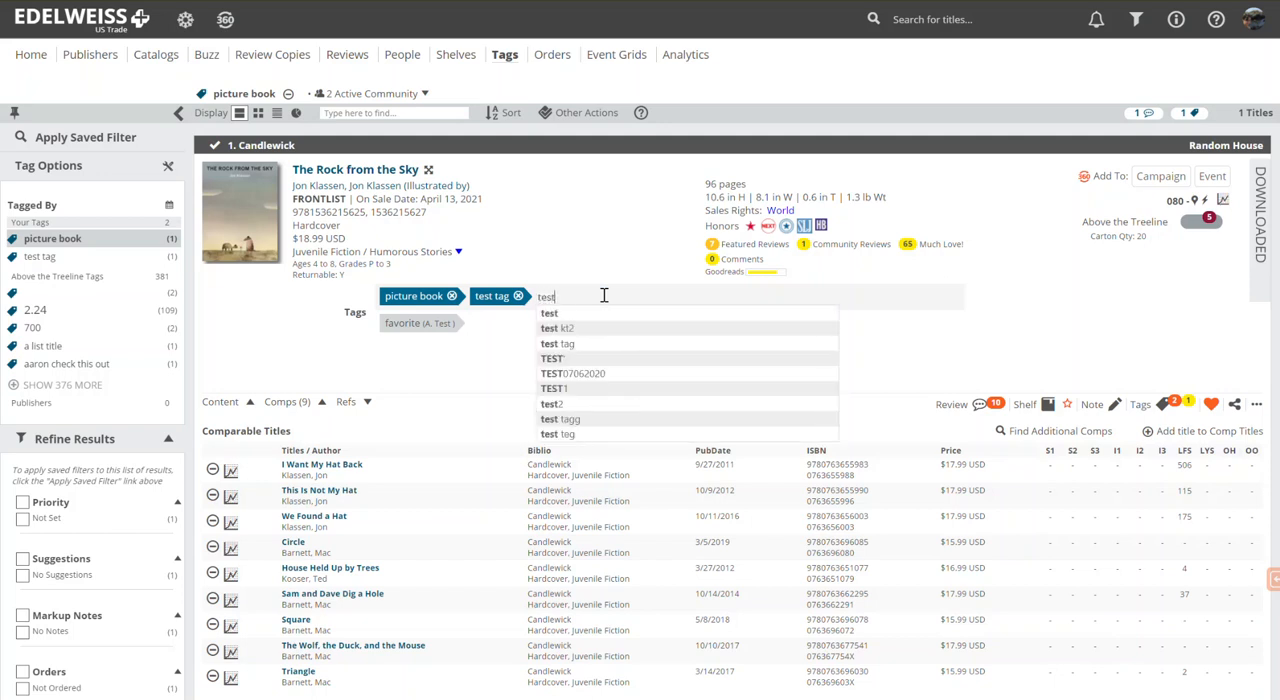
pyautogui.press('Return')
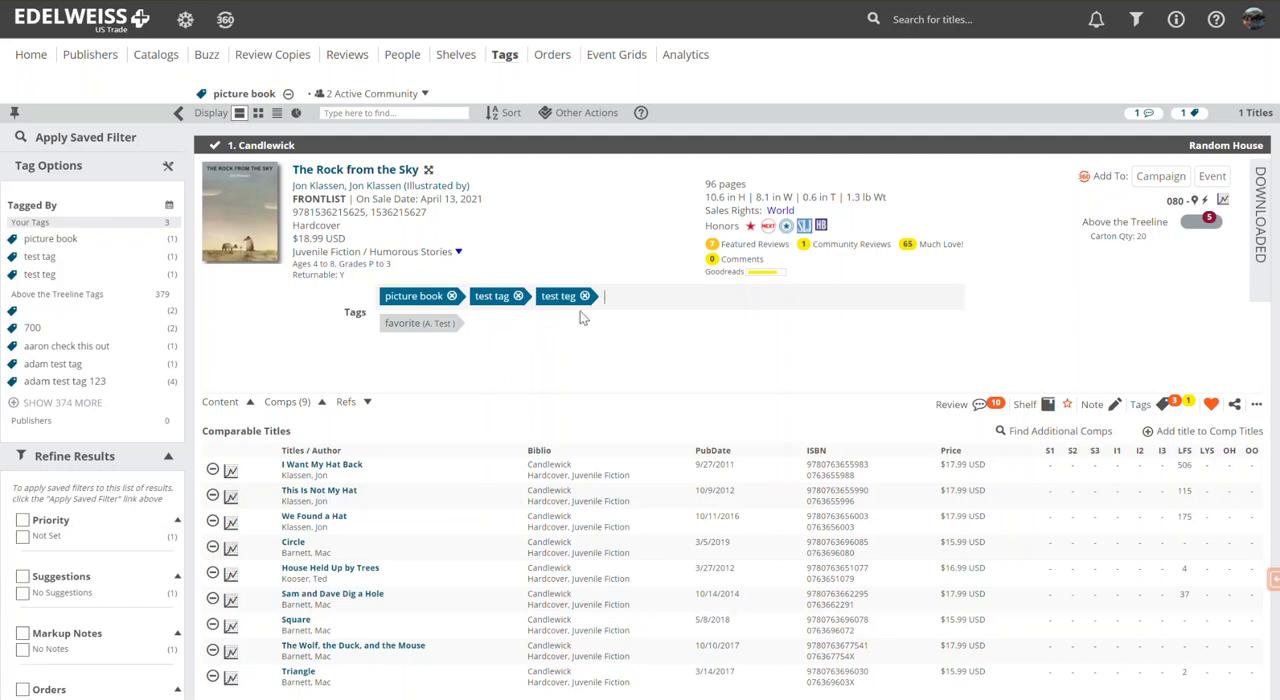
# Step: Merge your own tag "test teg" into "test tag" in the tag manager
pyautogui.click(168, 168)
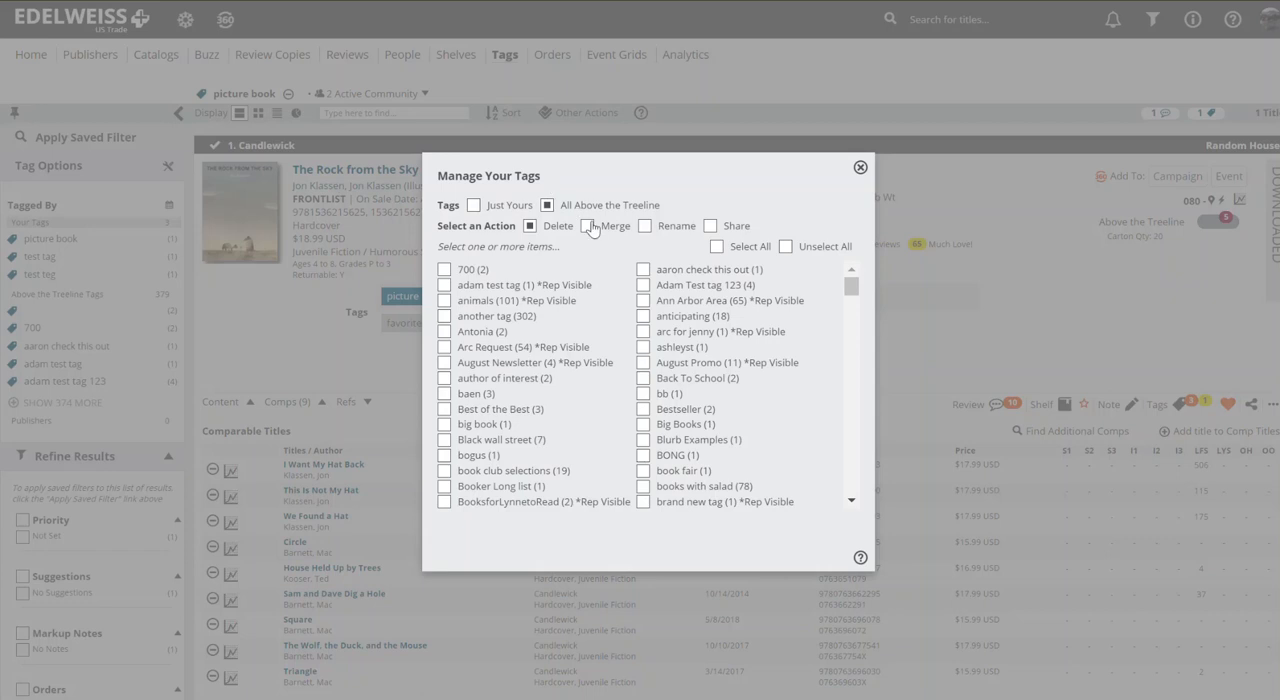
pyautogui.click(474, 205)
pyautogui.click(586, 227)
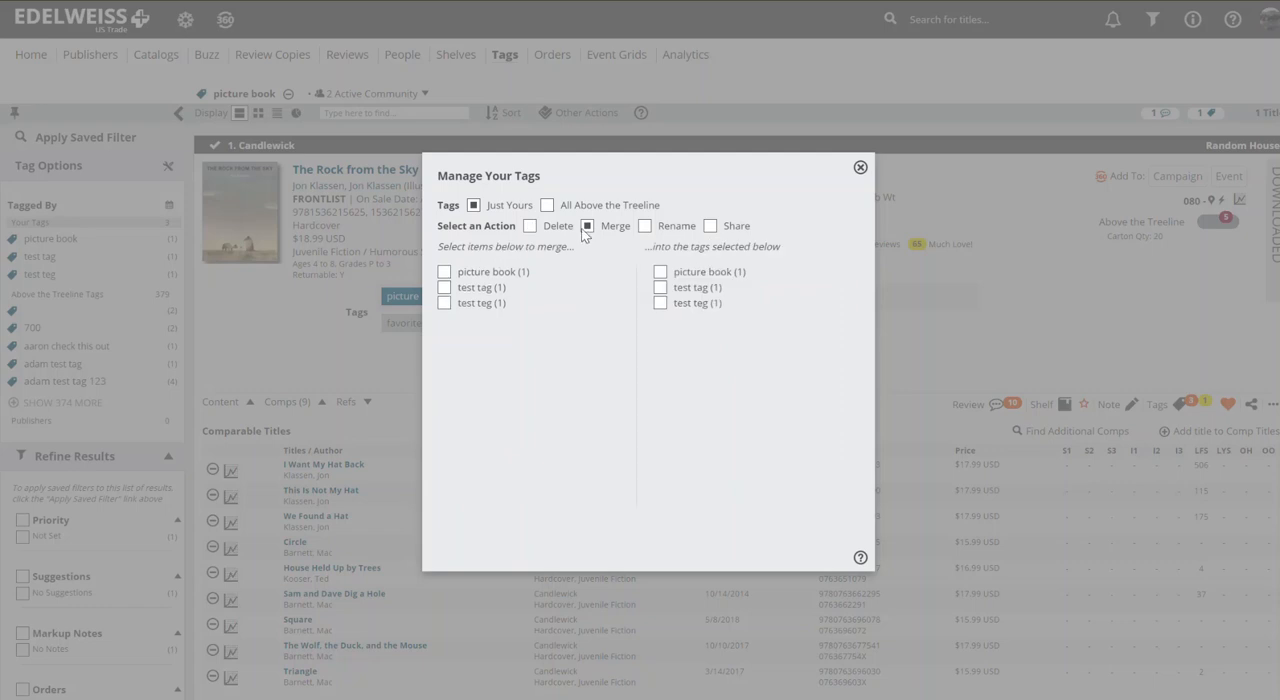
pyautogui.click(444, 303)
pyautogui.click(660, 288)
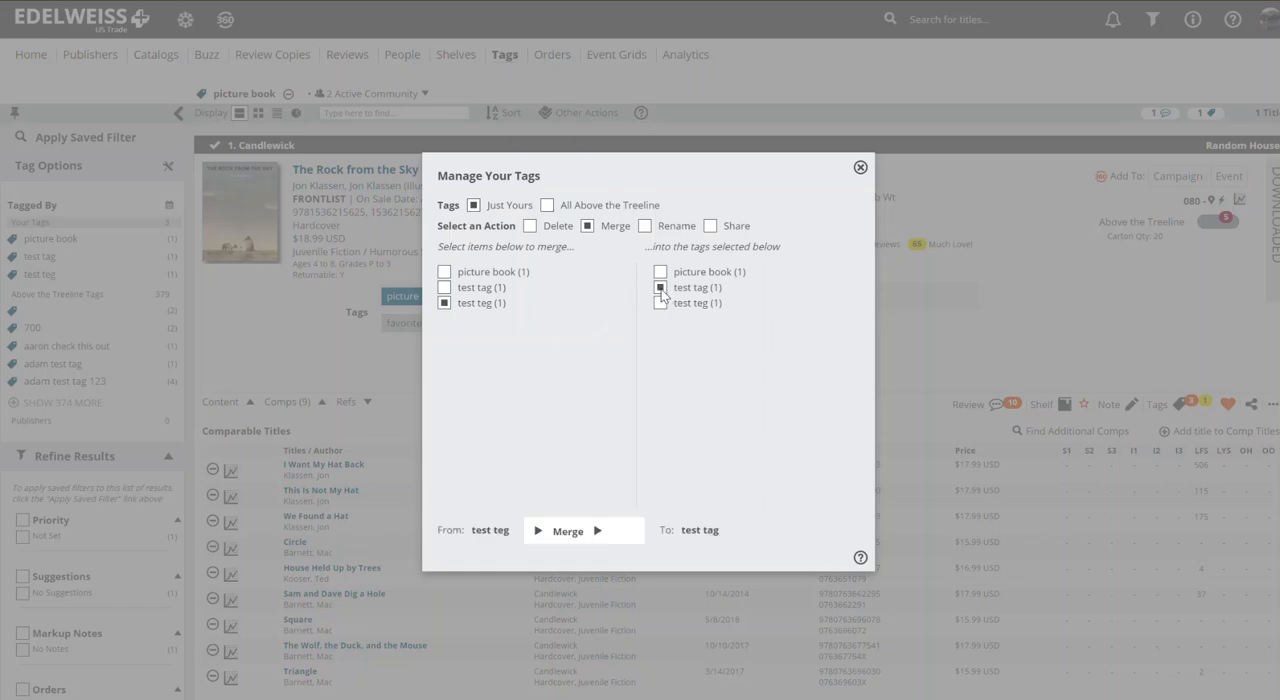
pyautogui.click(597, 533)
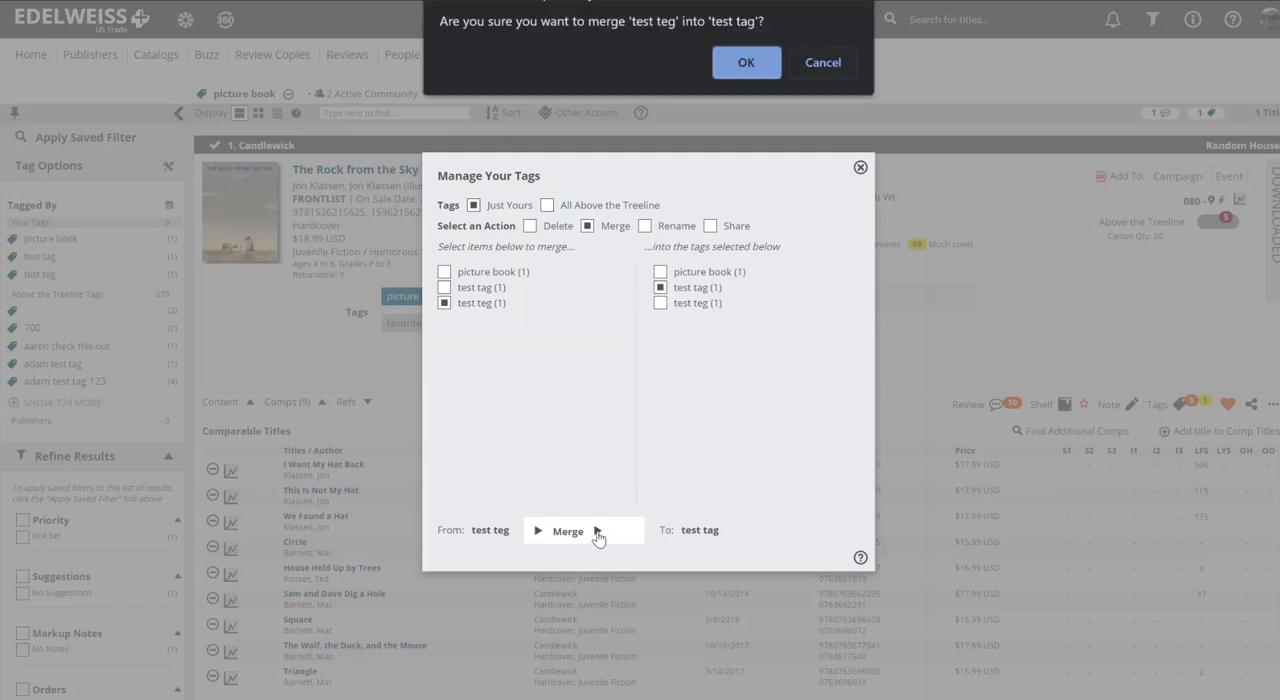
pyautogui.click(738, 67)
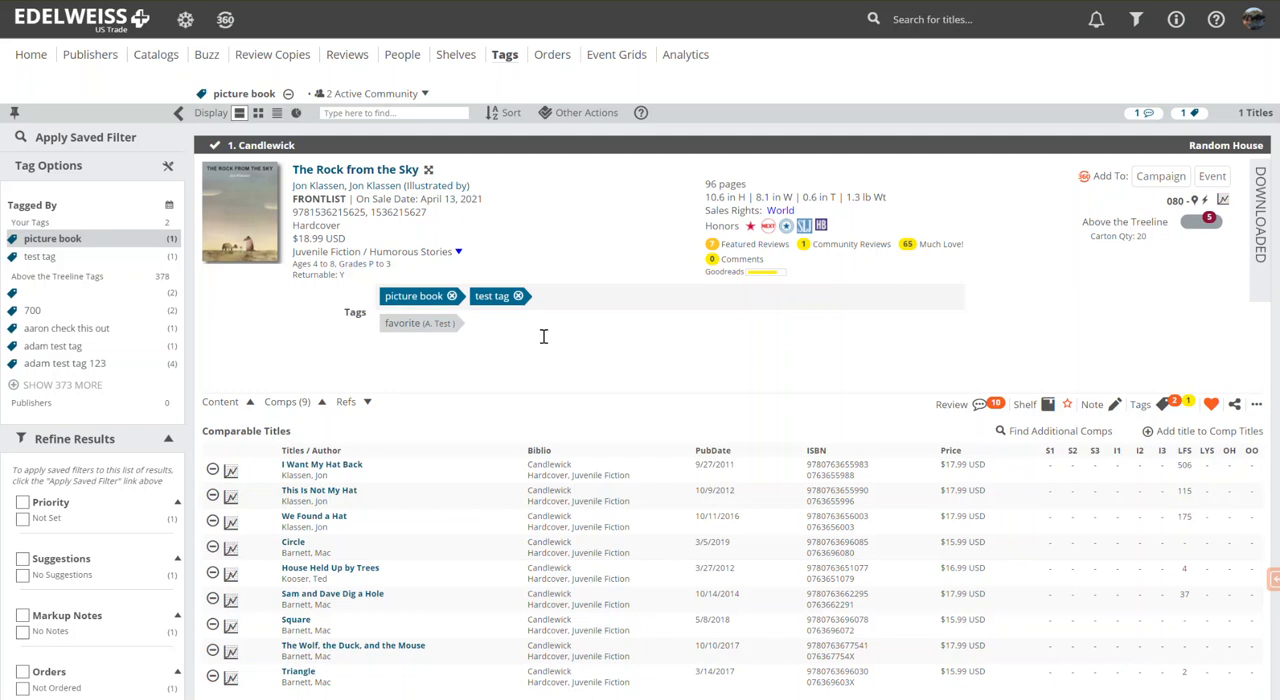
# Step: Share your own tag "picture book" with My Colleagues Only in the tag manager
pyautogui.click(169, 170)
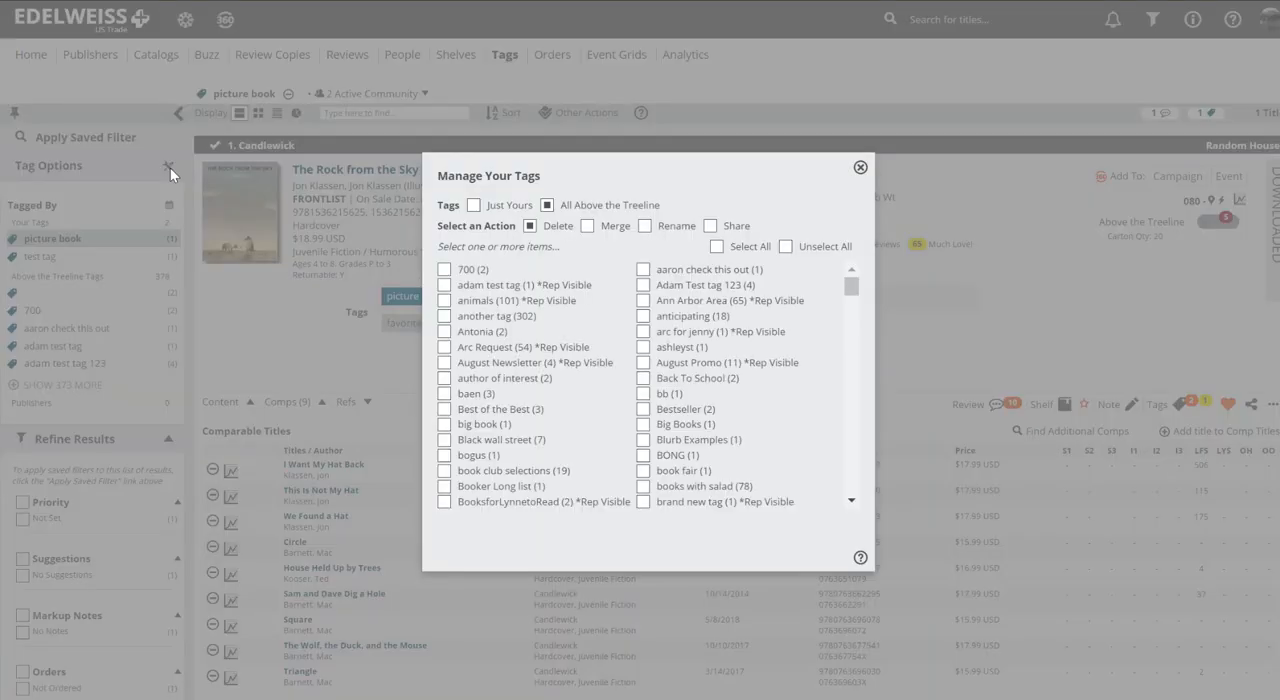
pyautogui.click(473, 205)
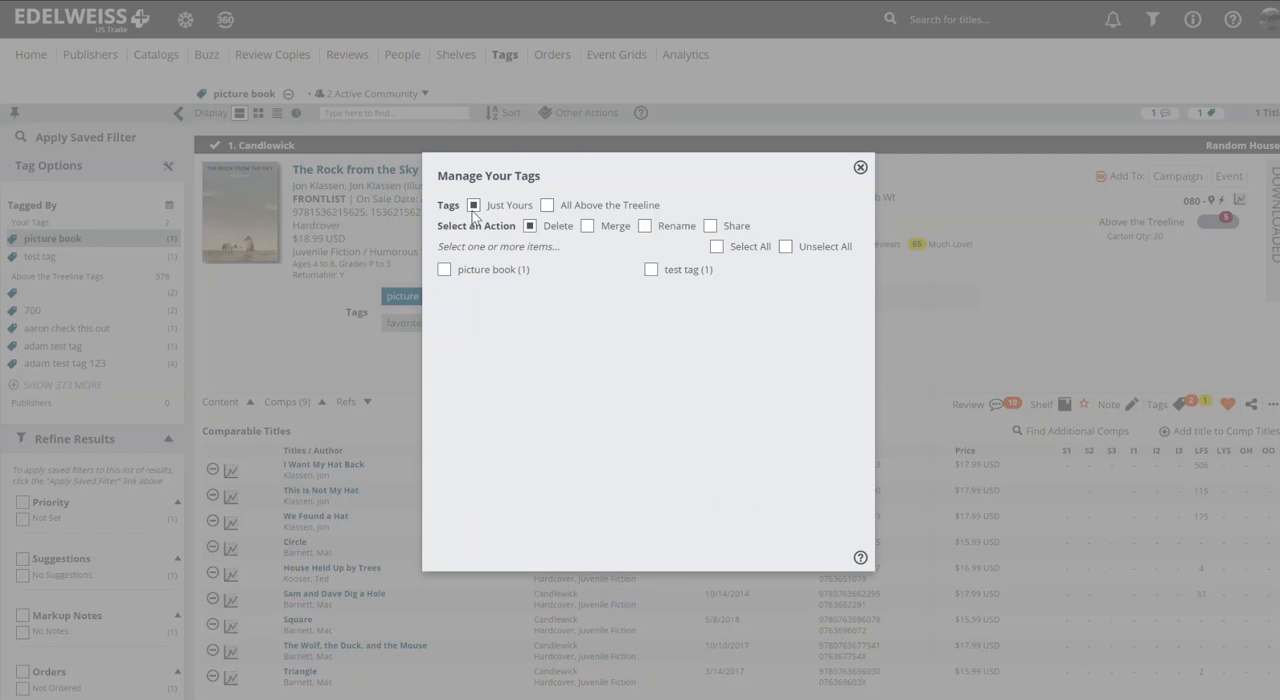
pyautogui.click(710, 228)
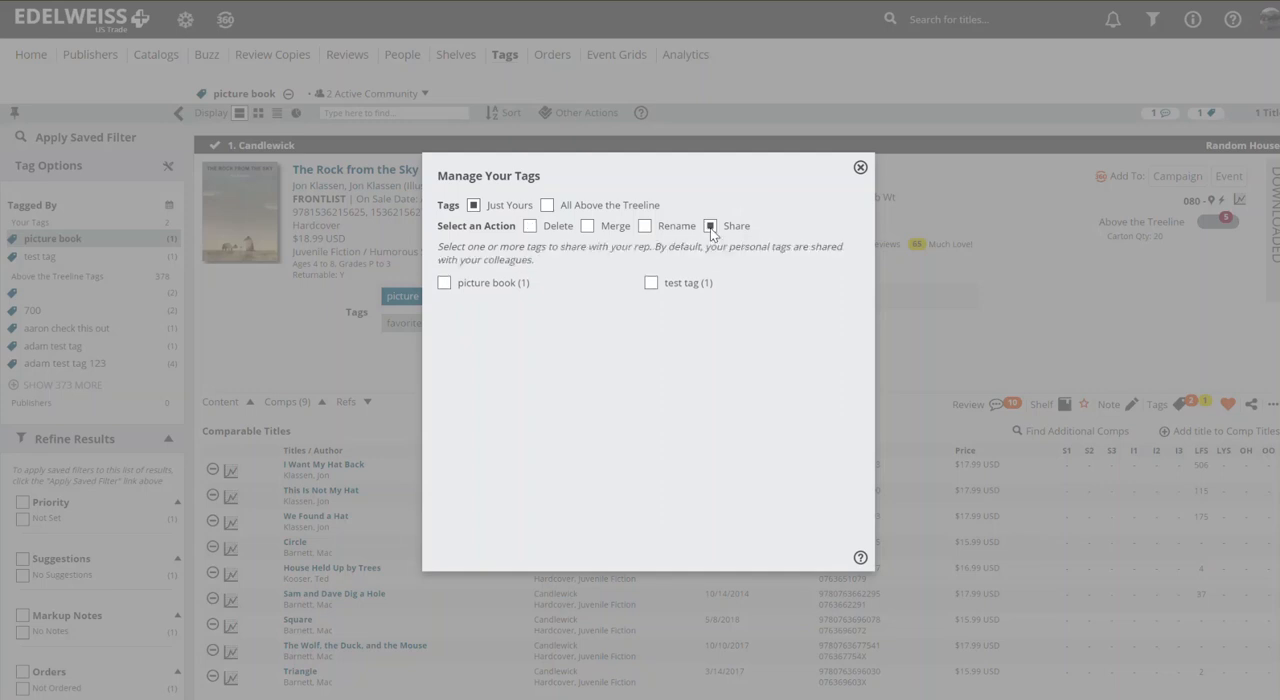
pyautogui.click(445, 285)
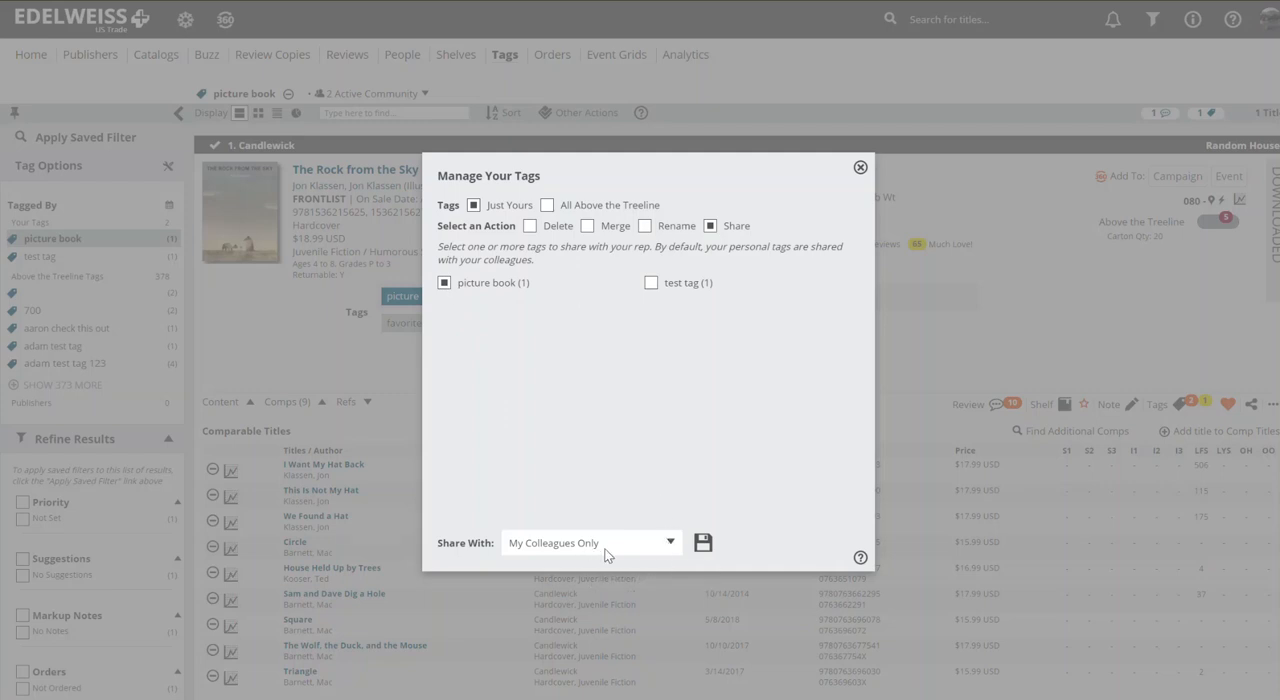
pyautogui.click(670, 545)
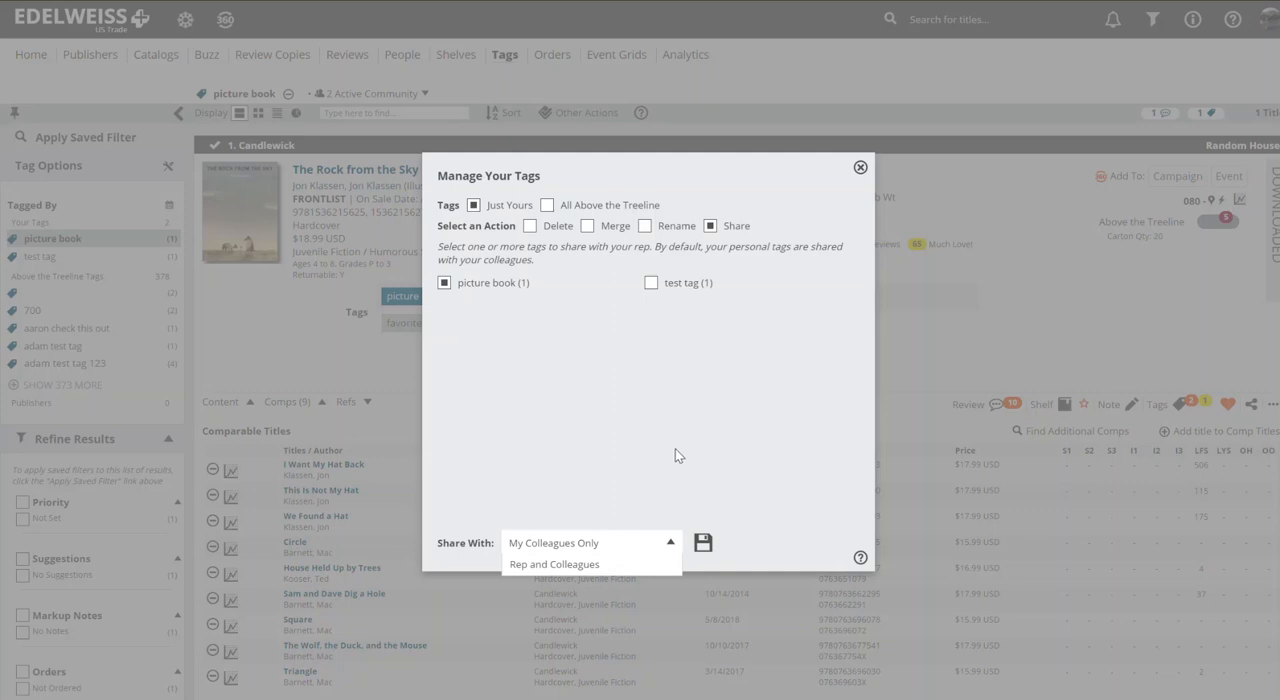
pyautogui.click(704, 542)
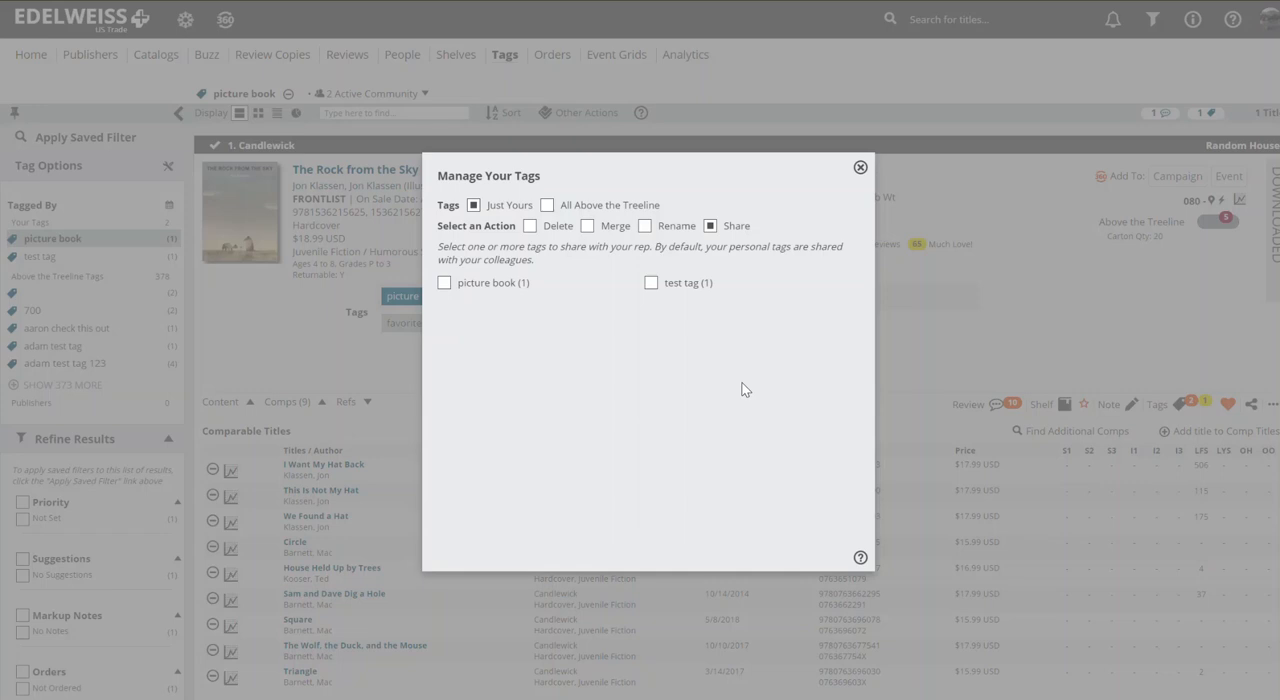
pyautogui.click(859, 168)
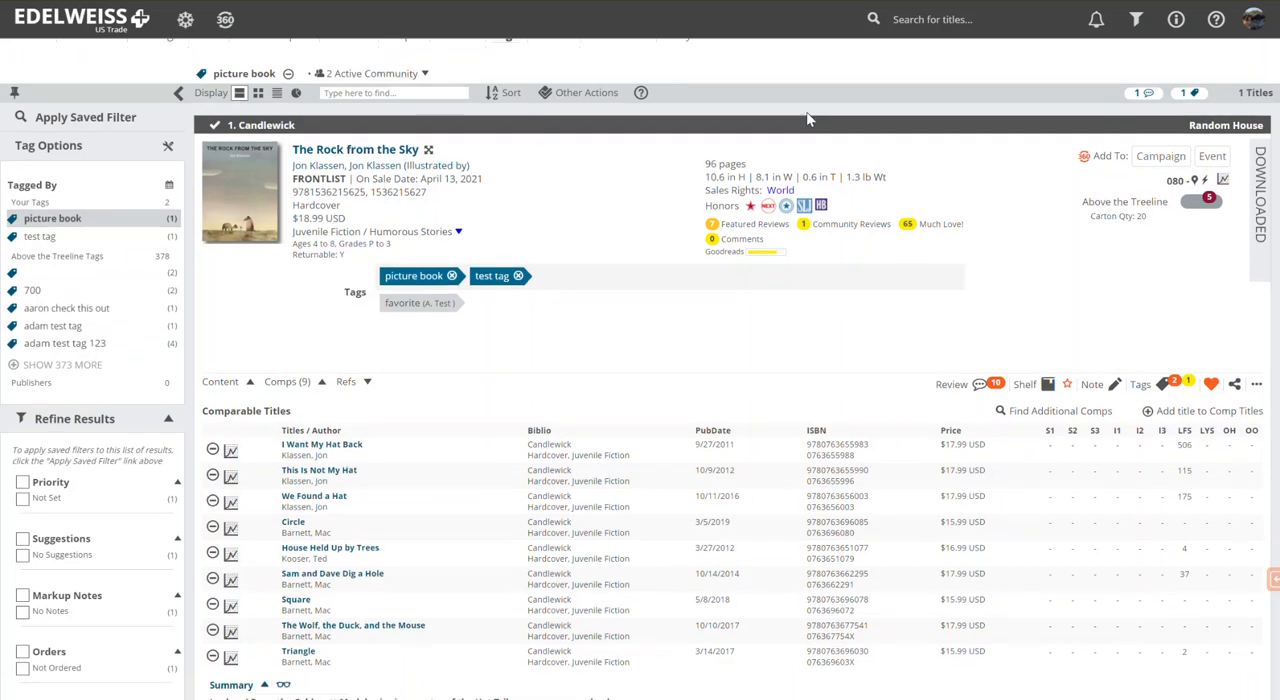
# Step: Search the title database for "jon klassen"
pyautogui.click(918, 19)
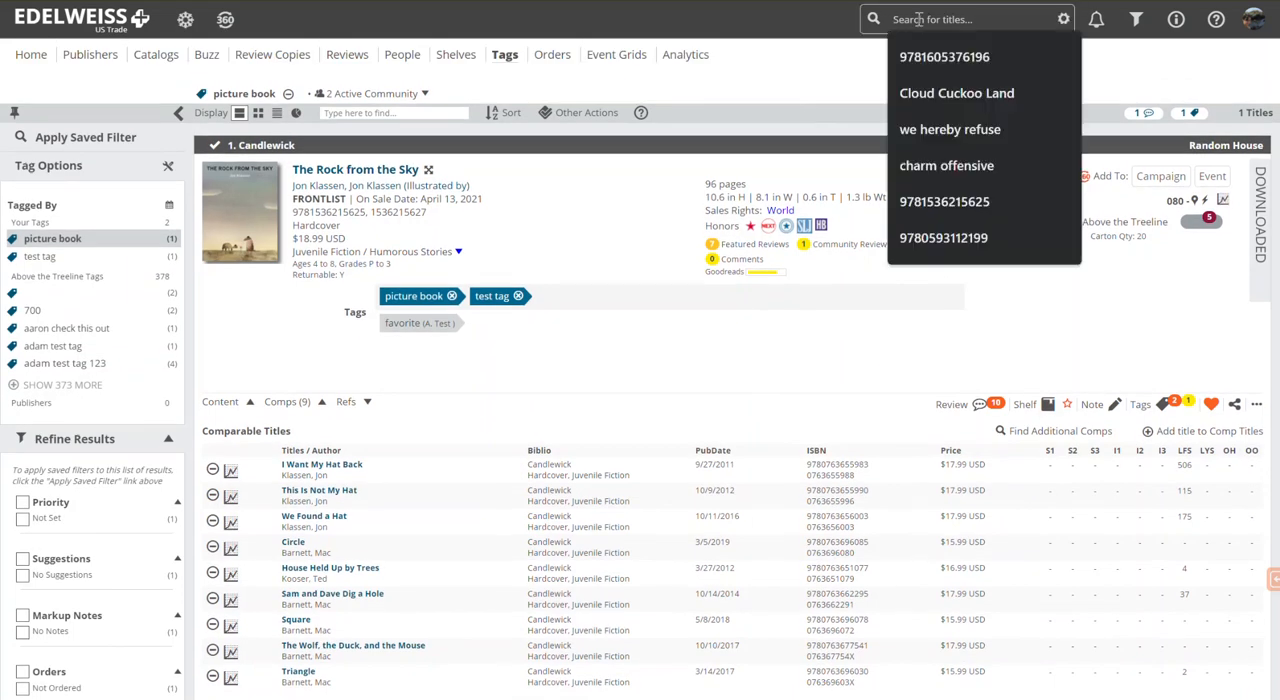
pyautogui.write('jon klassen')
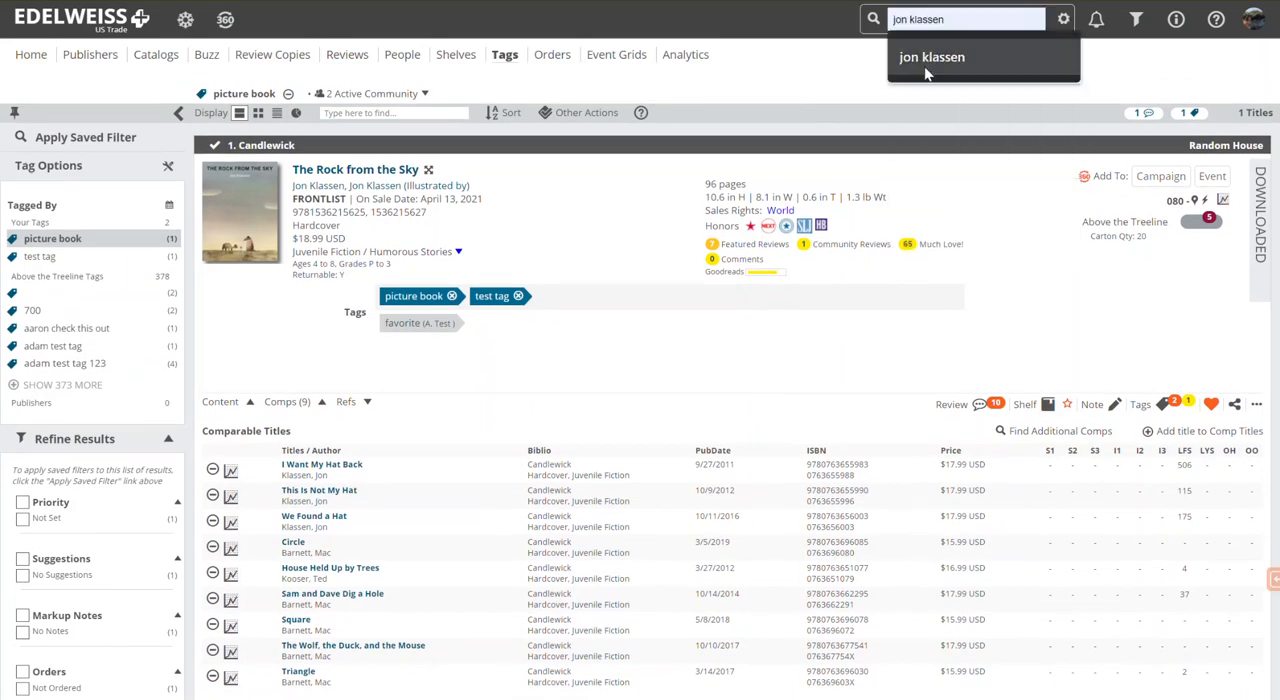
pyautogui.click(924, 66)
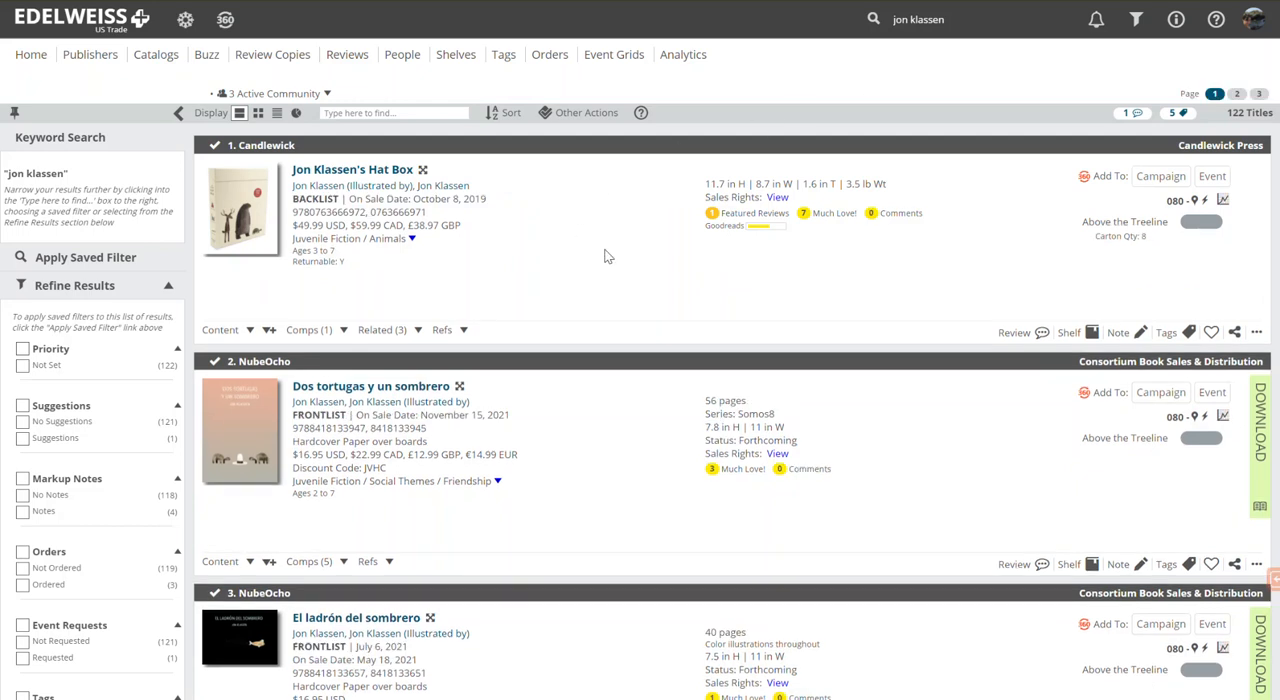
# Step: Select all titles in the search results and clear that selection again
pyautogui.click(563, 118)
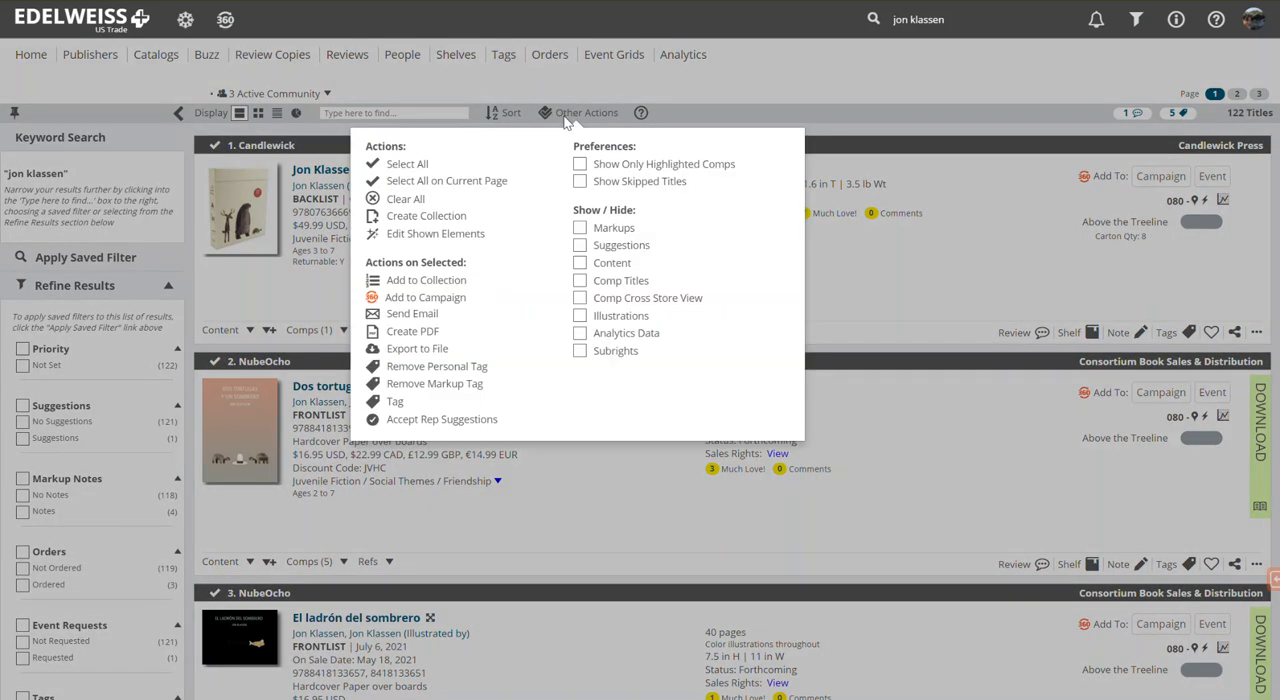
pyautogui.click(421, 172)
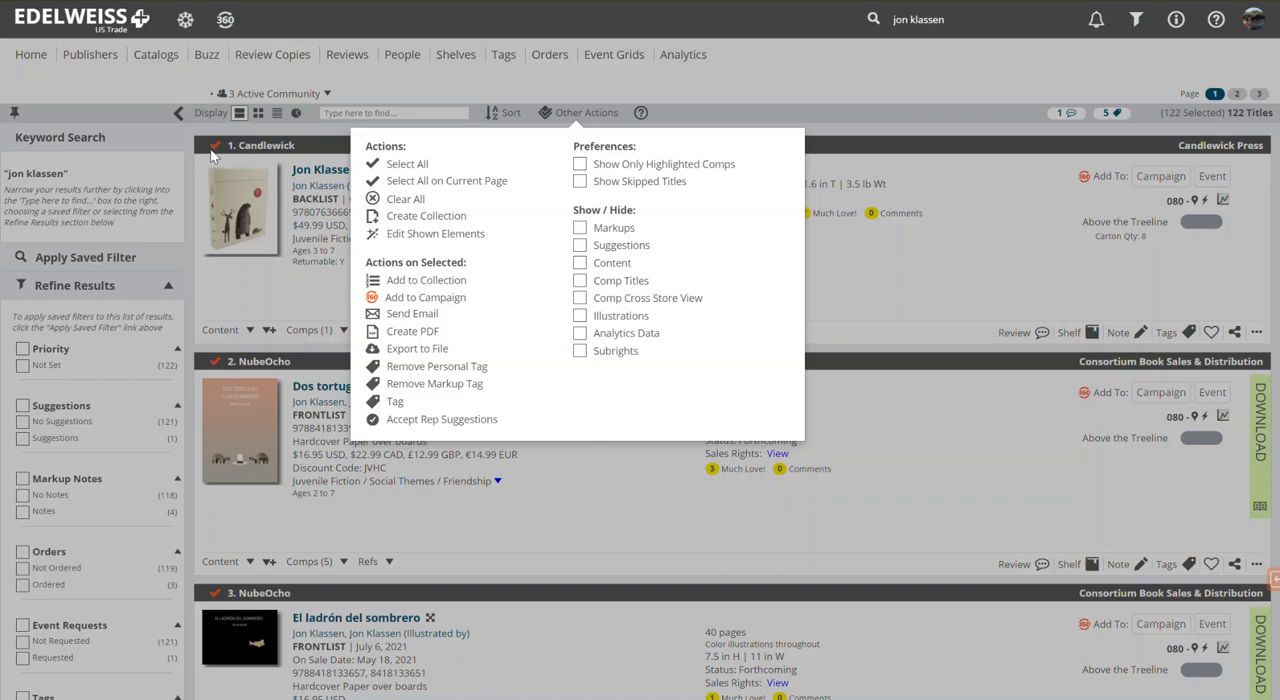
pyautogui.click(400, 200)
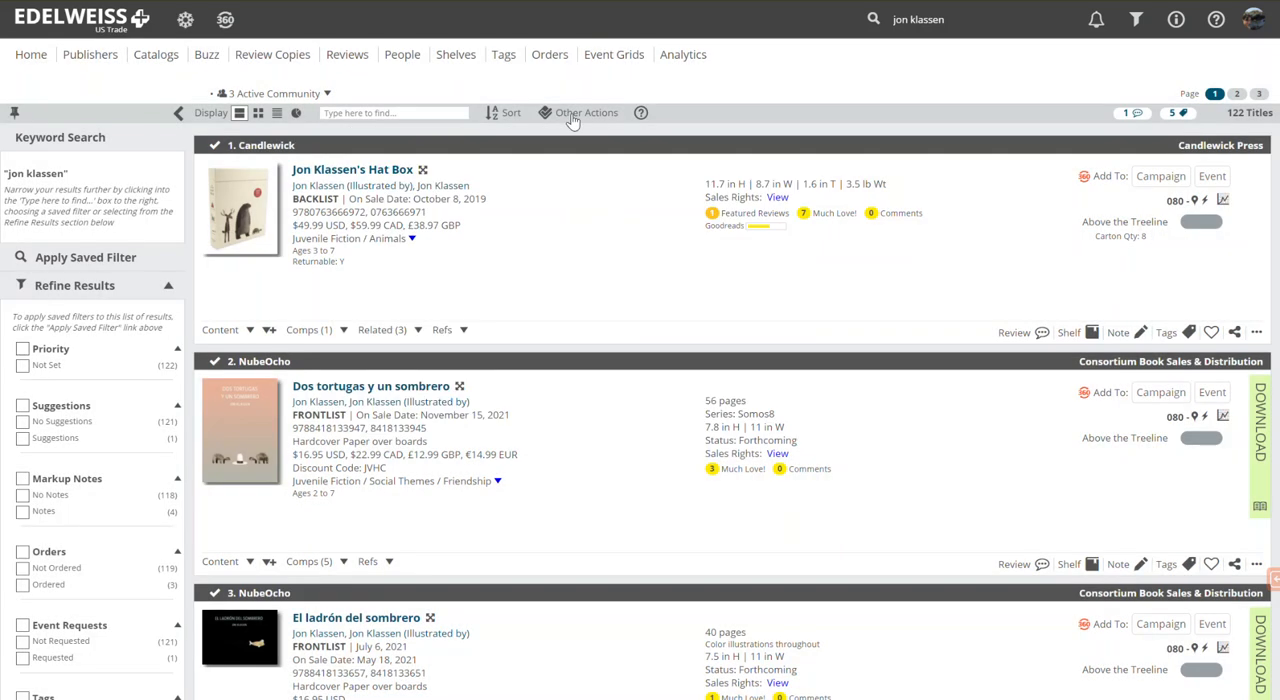
# Step: Tag the first three titles in the search results with "picture book" and "klassen" in a single bulk action
pyautogui.click(212, 148)
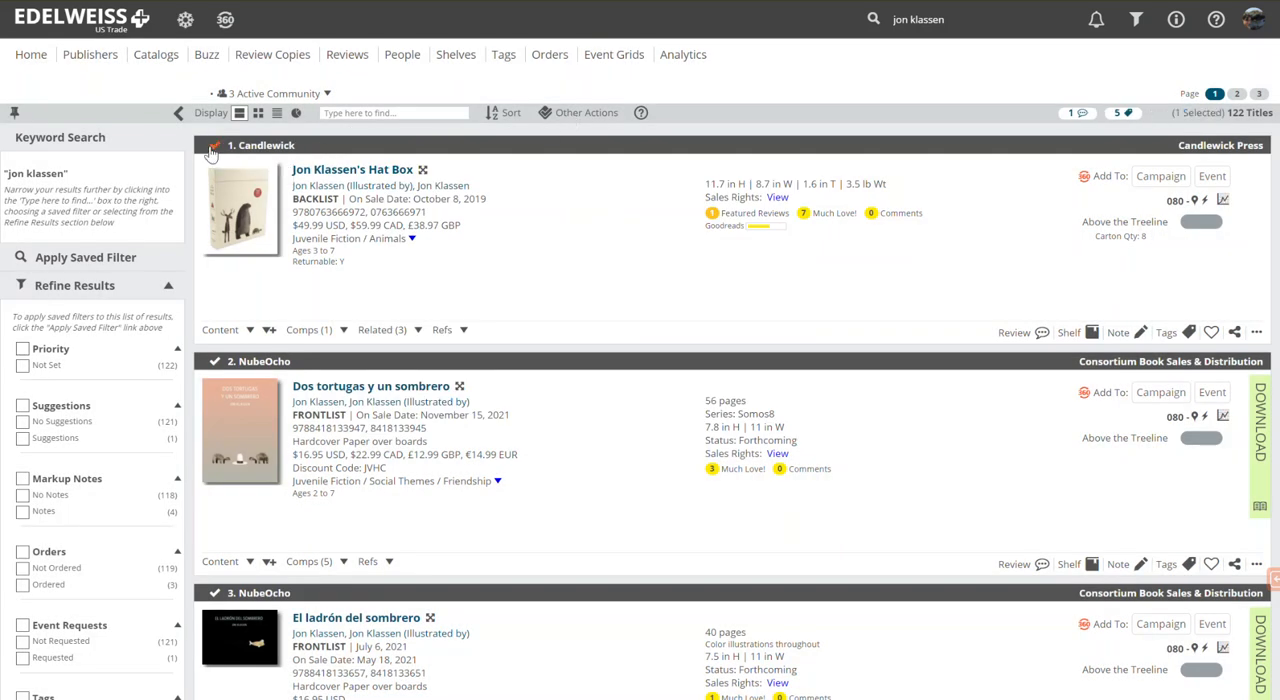
pyautogui.click(214, 362)
pyautogui.click(214, 594)
pyautogui.click(567, 114)
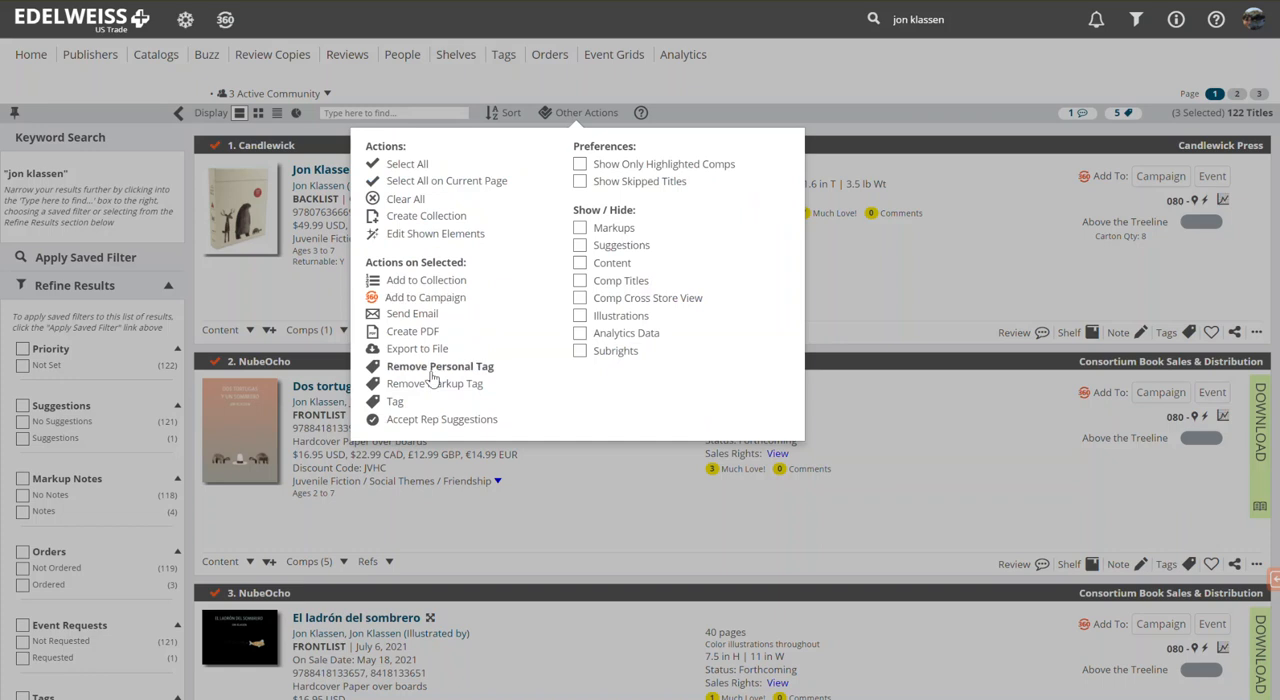
pyautogui.click(397, 403)
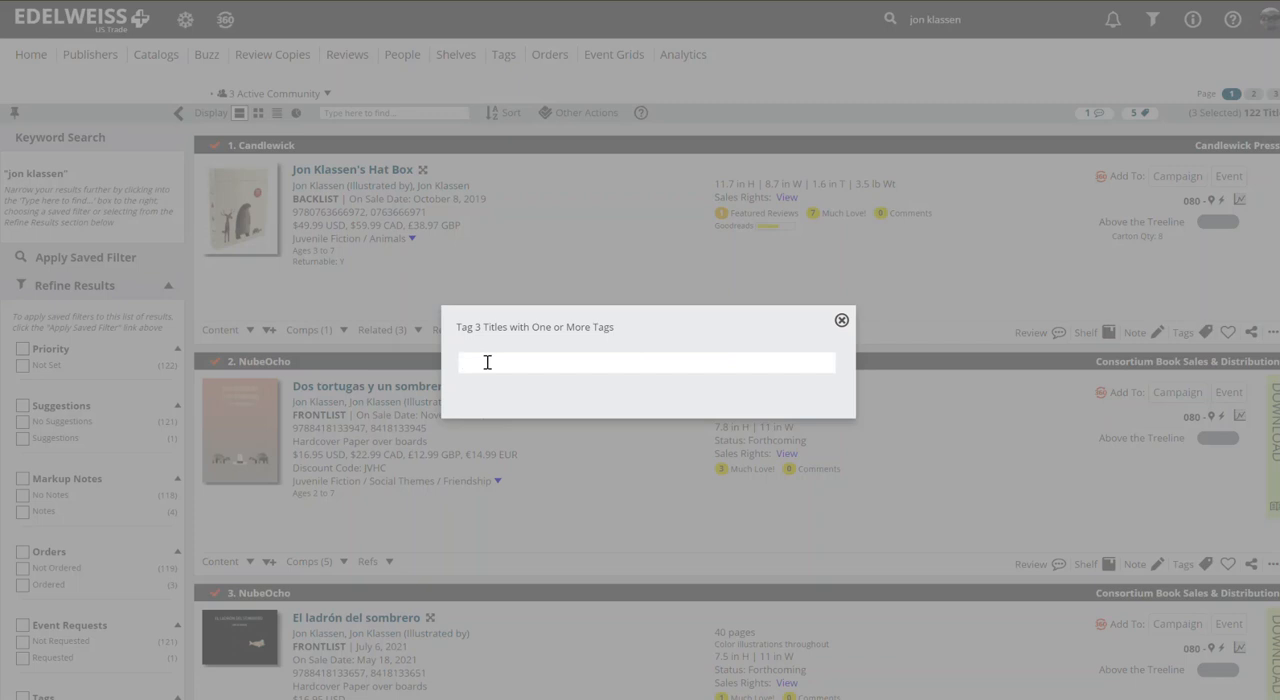
pyautogui.write('pic')
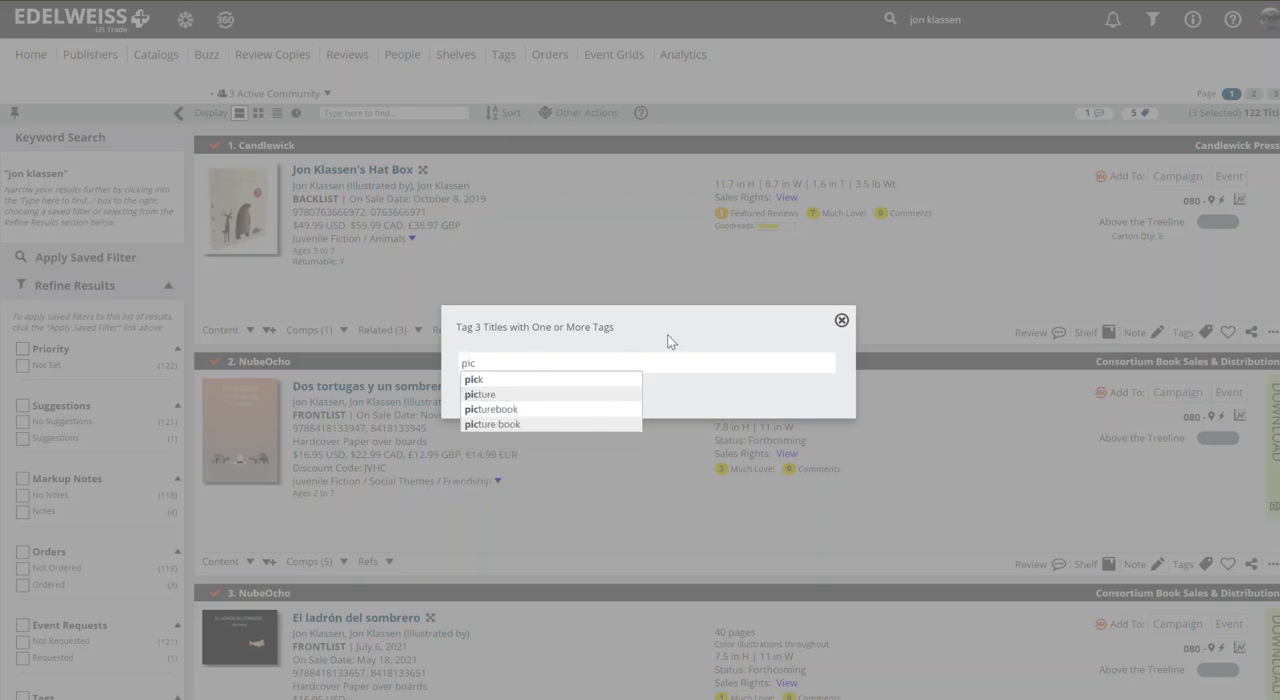
pyautogui.click(513, 423)
pyautogui.write('k')
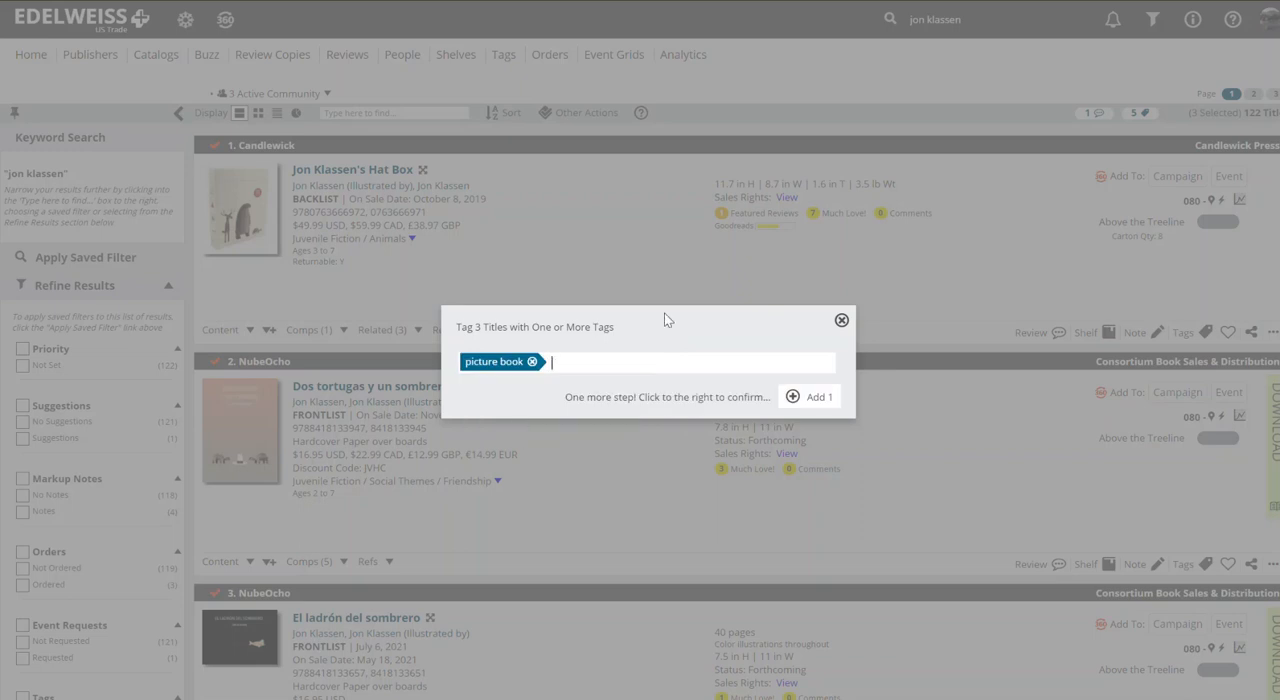
pyautogui.write('lassen')
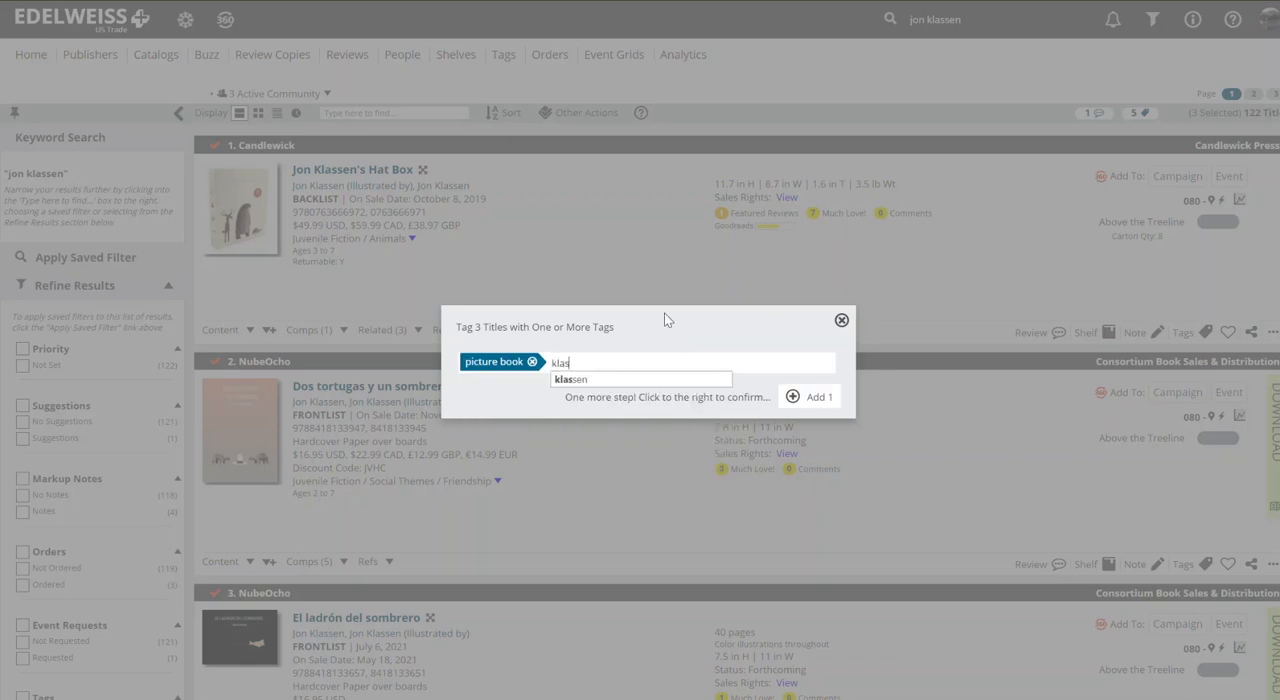
pyautogui.click(570, 380)
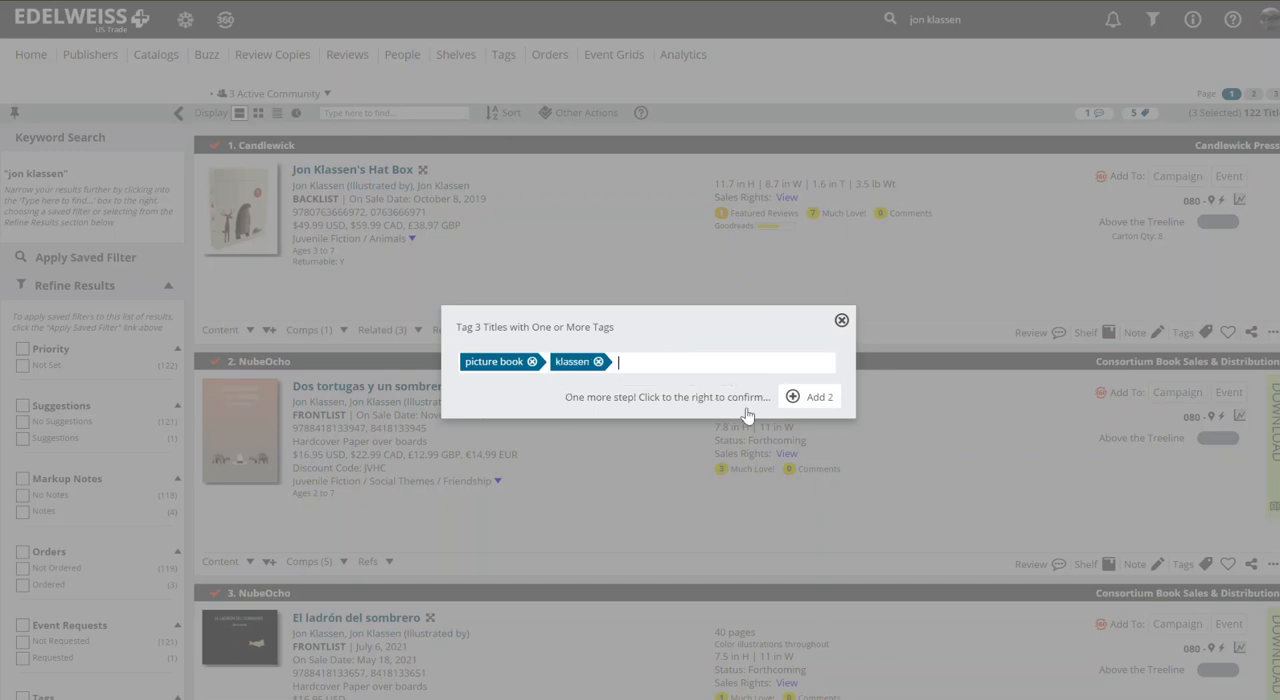
pyautogui.rightClick(808, 404)
pyautogui.click(794, 399)
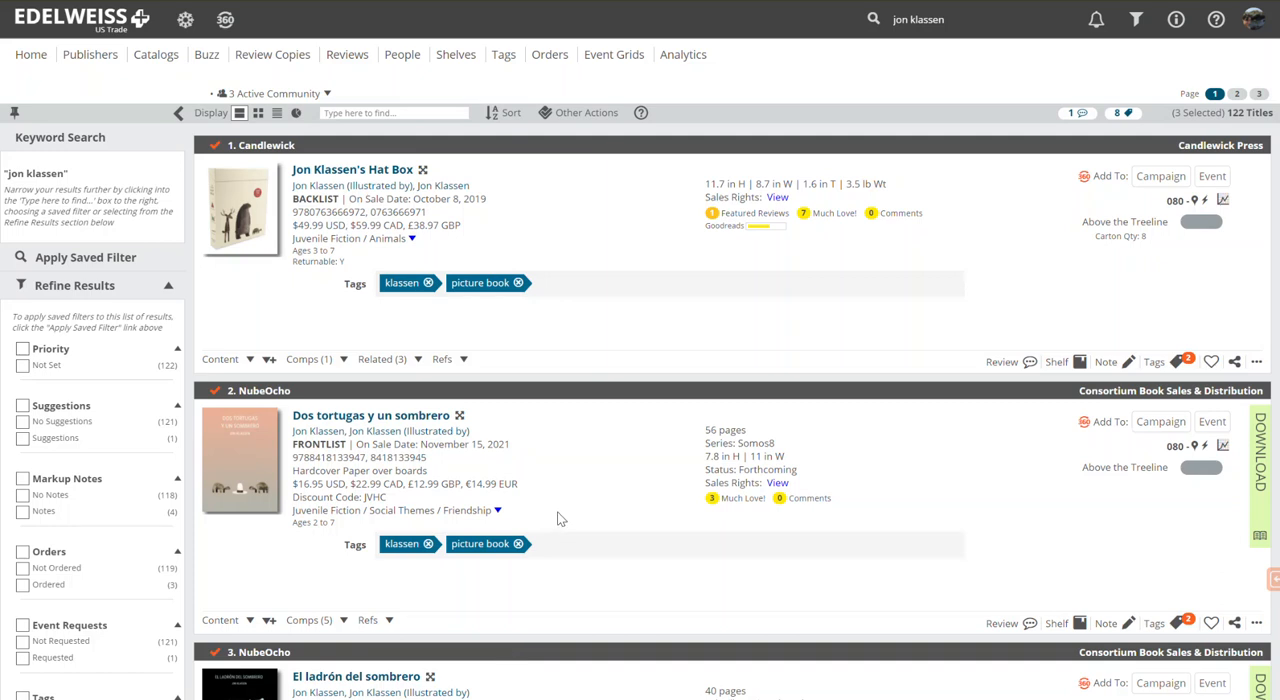
# Step: List the titles carrying your own tag "picture book" and look through their tags
pyautogui.click(505, 58)
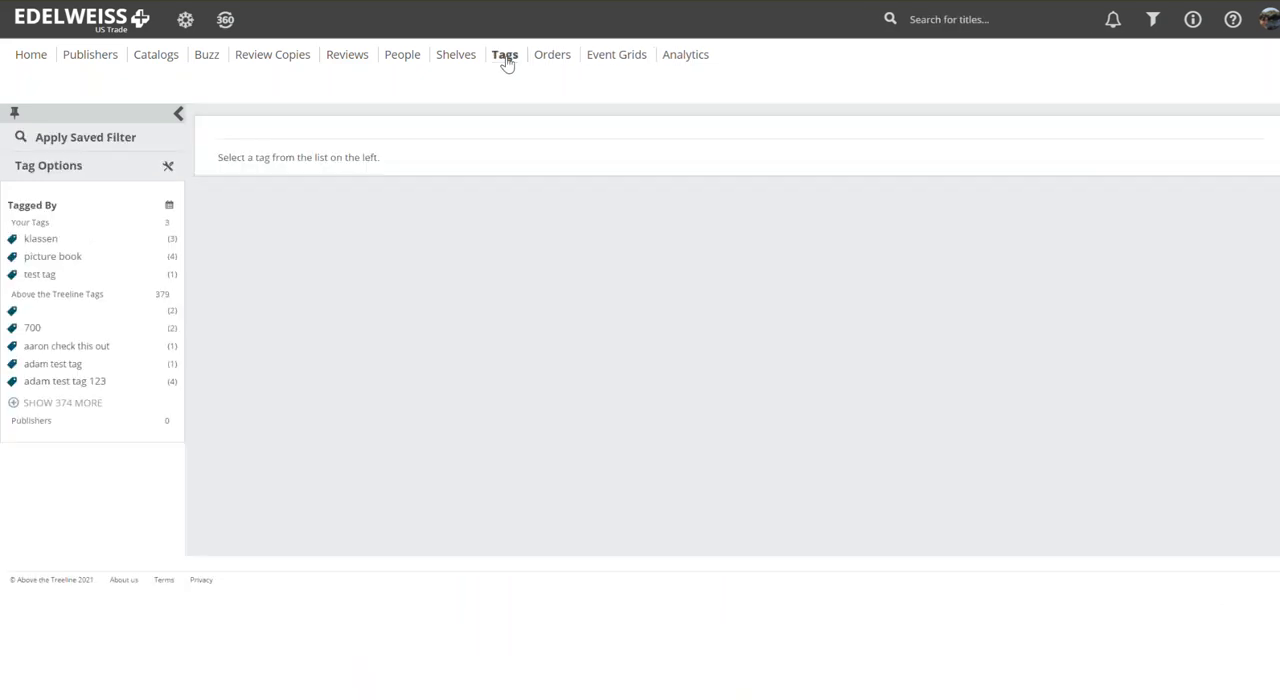
pyautogui.click(60, 259)
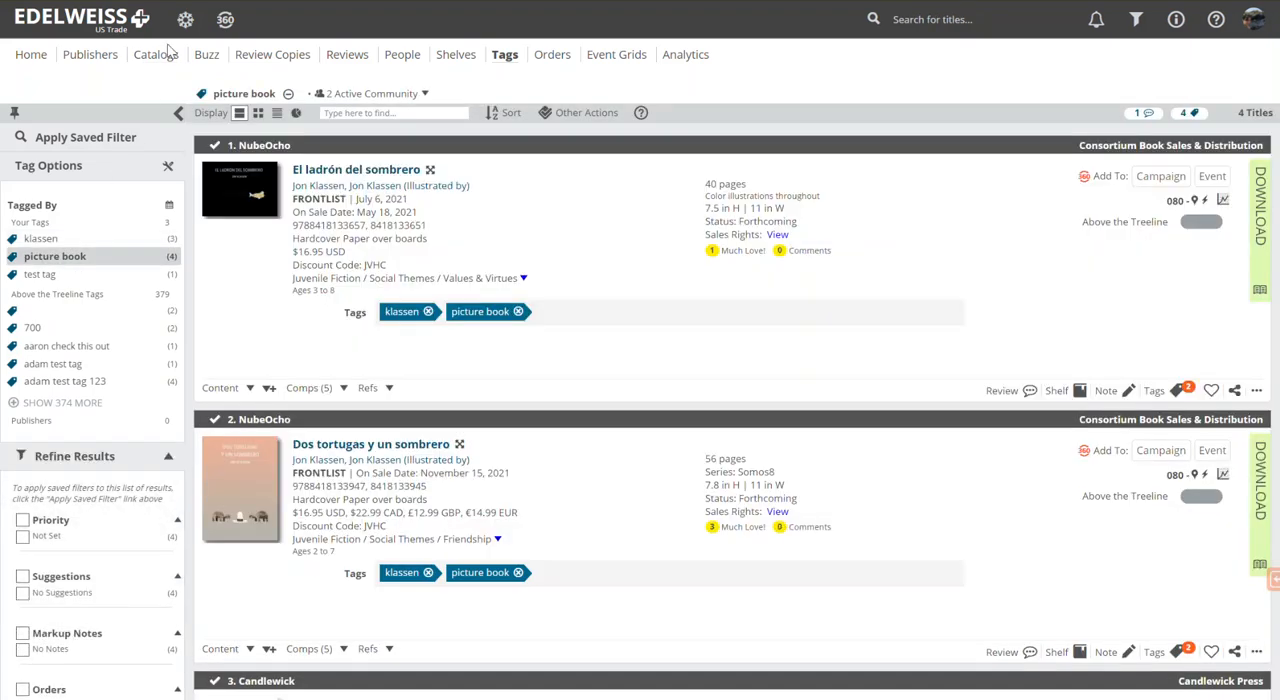
pyautogui.scroll(-5, 548, 238)
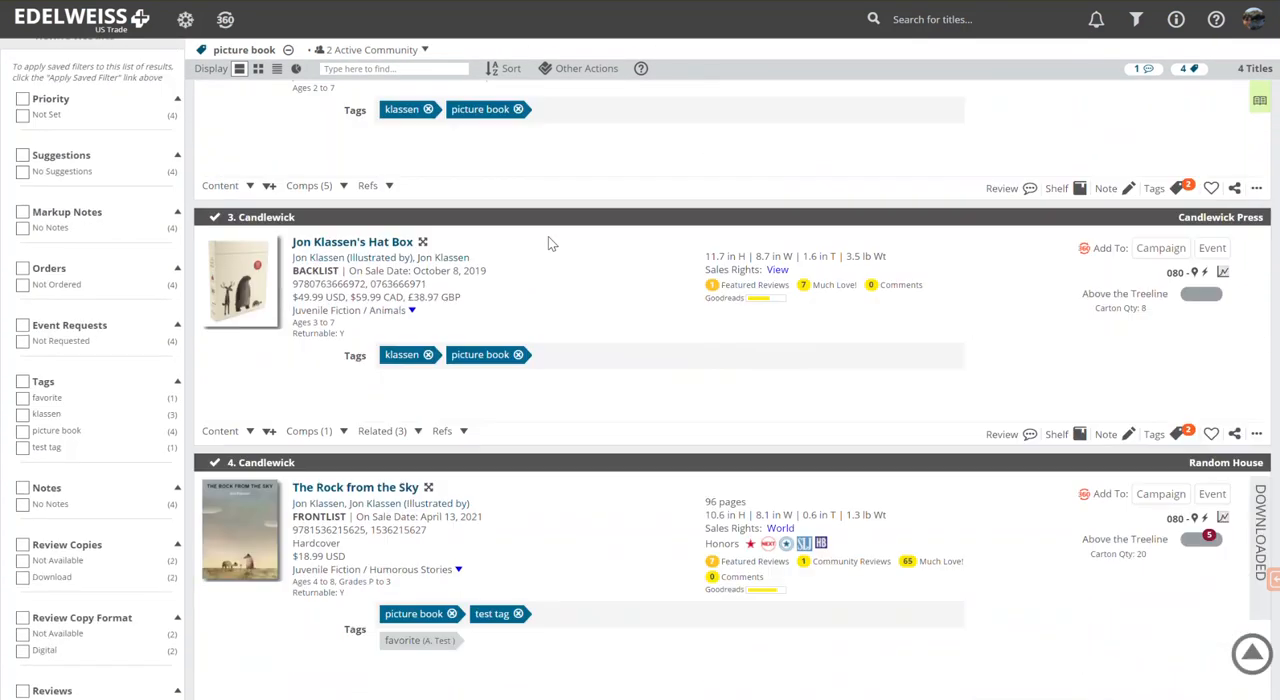
pyautogui.scroll(5, 548, 243)
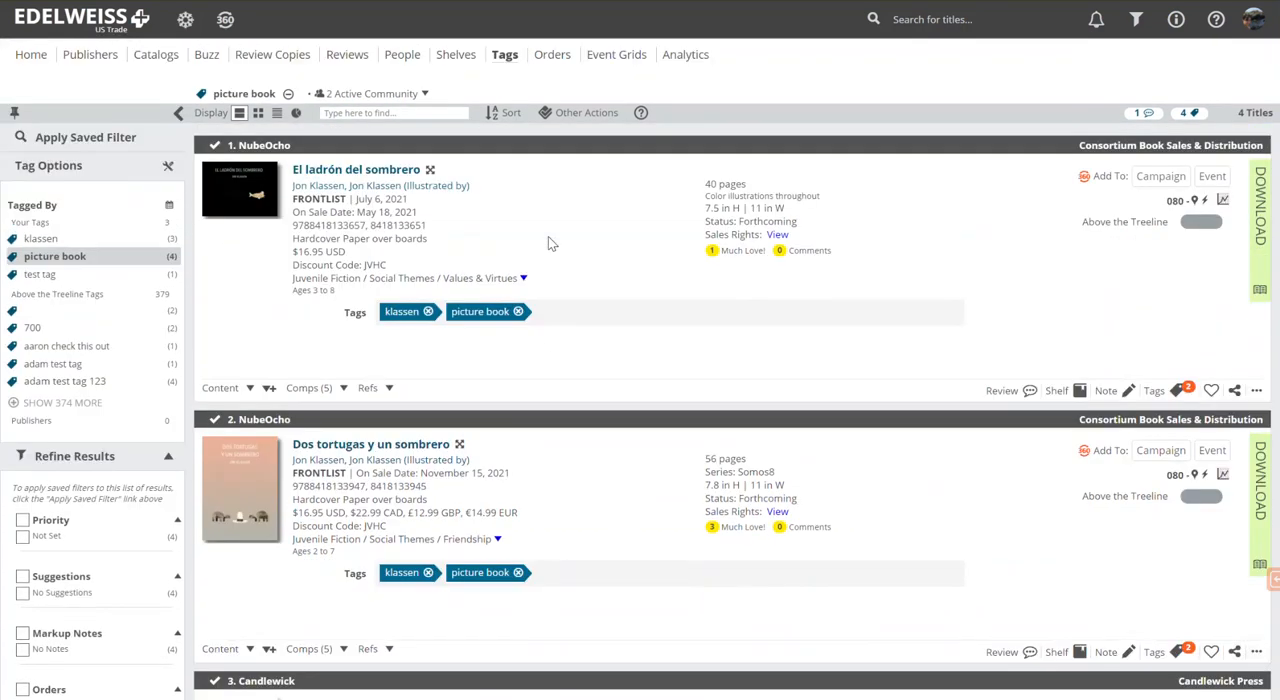
# Step: Open the catalog Candlewick Press - Spring 2021 from The Rock from the Sky's references and jump to its tagged title
pyautogui.scroll(-10, 548, 243)
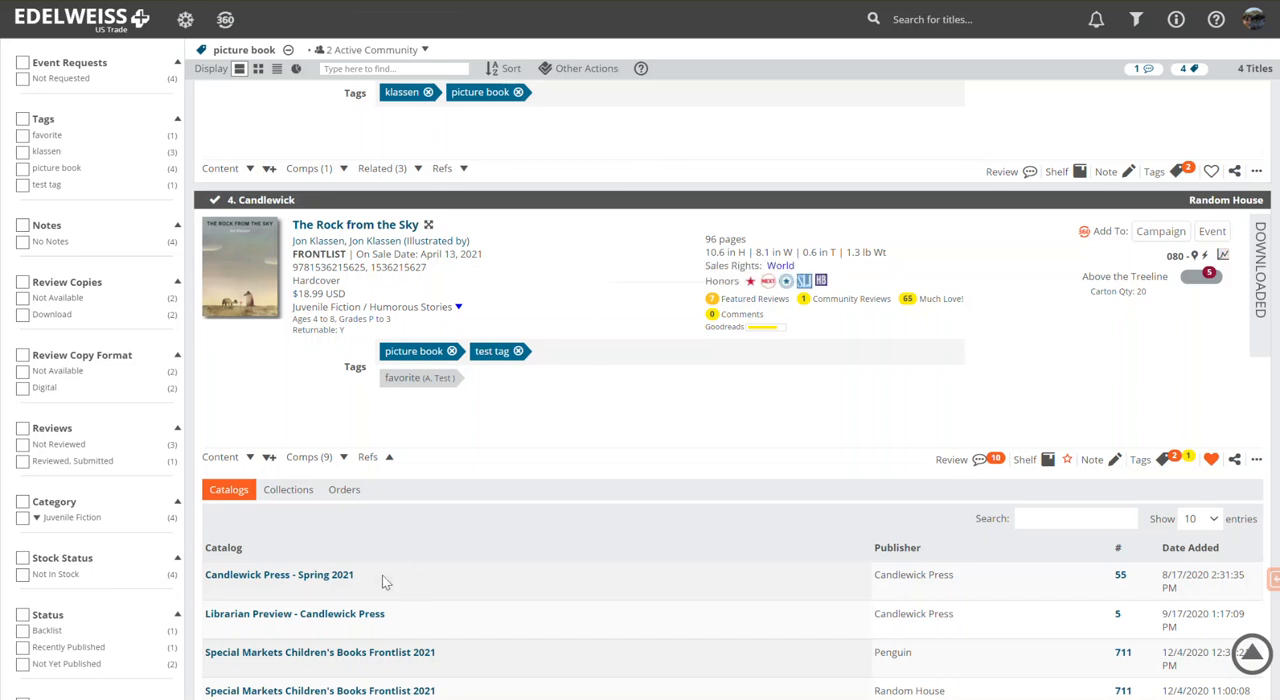
pyautogui.click(300, 575)
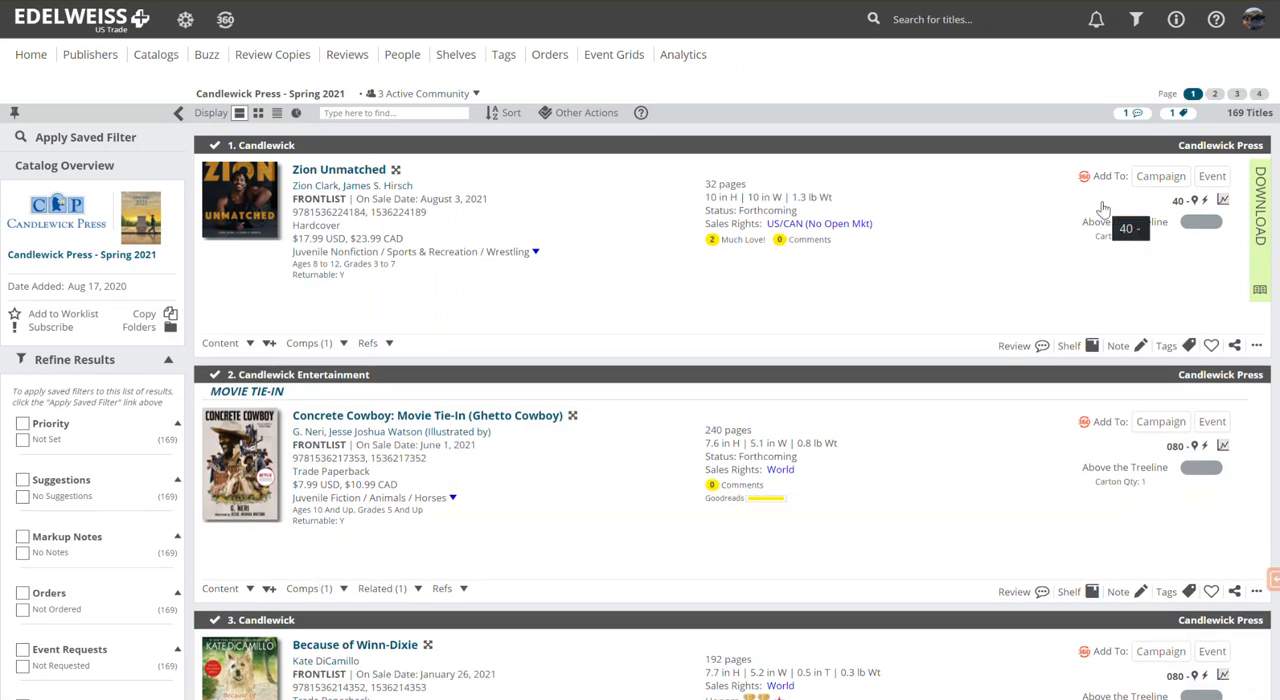
pyautogui.click(1181, 118)
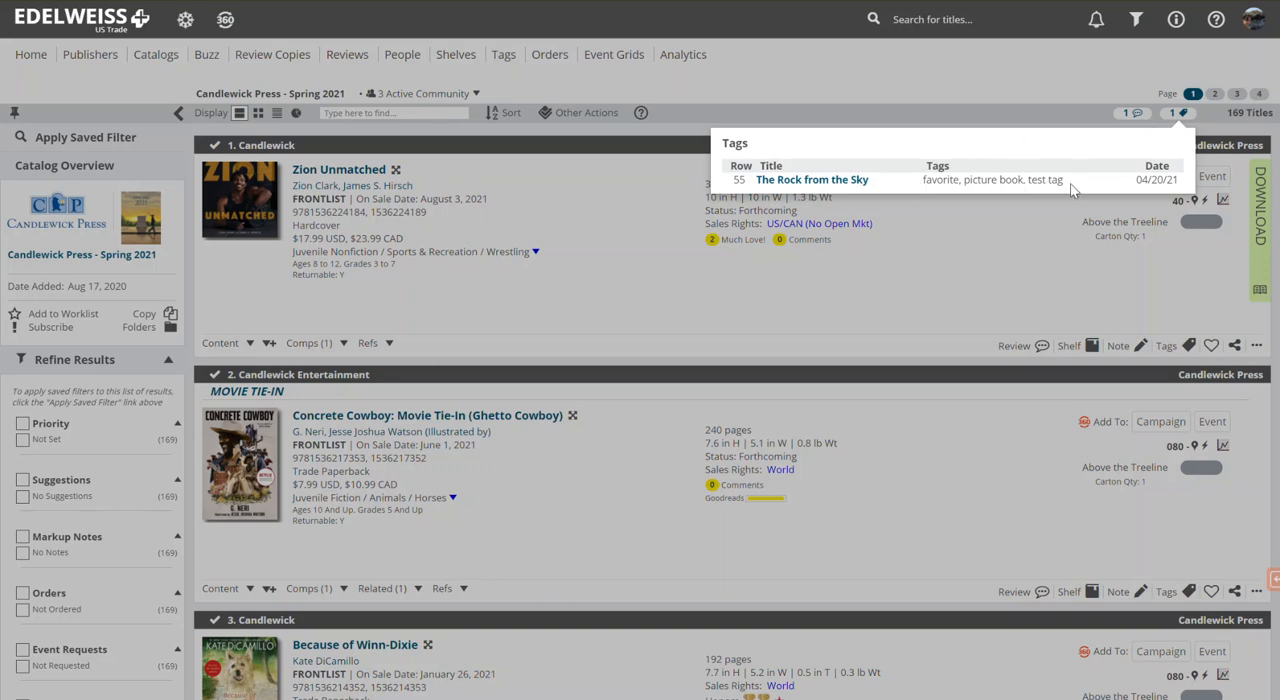
pyautogui.click(851, 183)
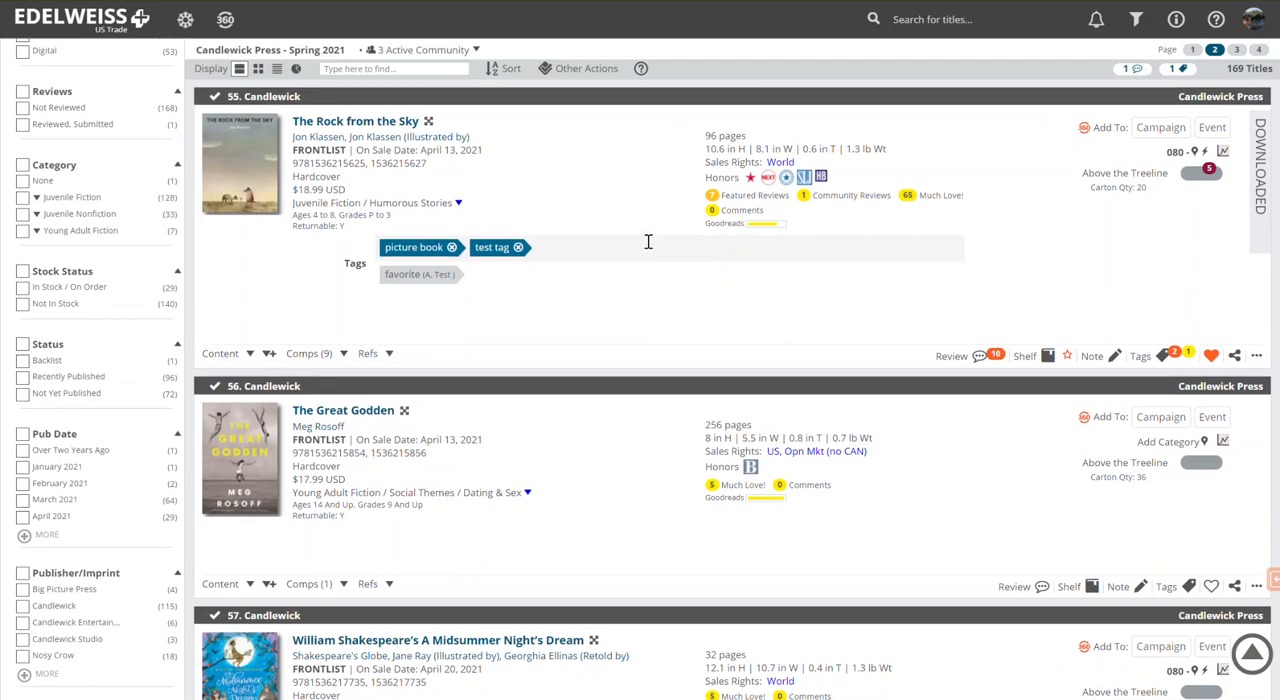
# Step: Refine the Candlewick Press - Spring 2021 catalog to the titles tagged "picture book" and review the result
pyautogui.scroll(1, 648, 242)
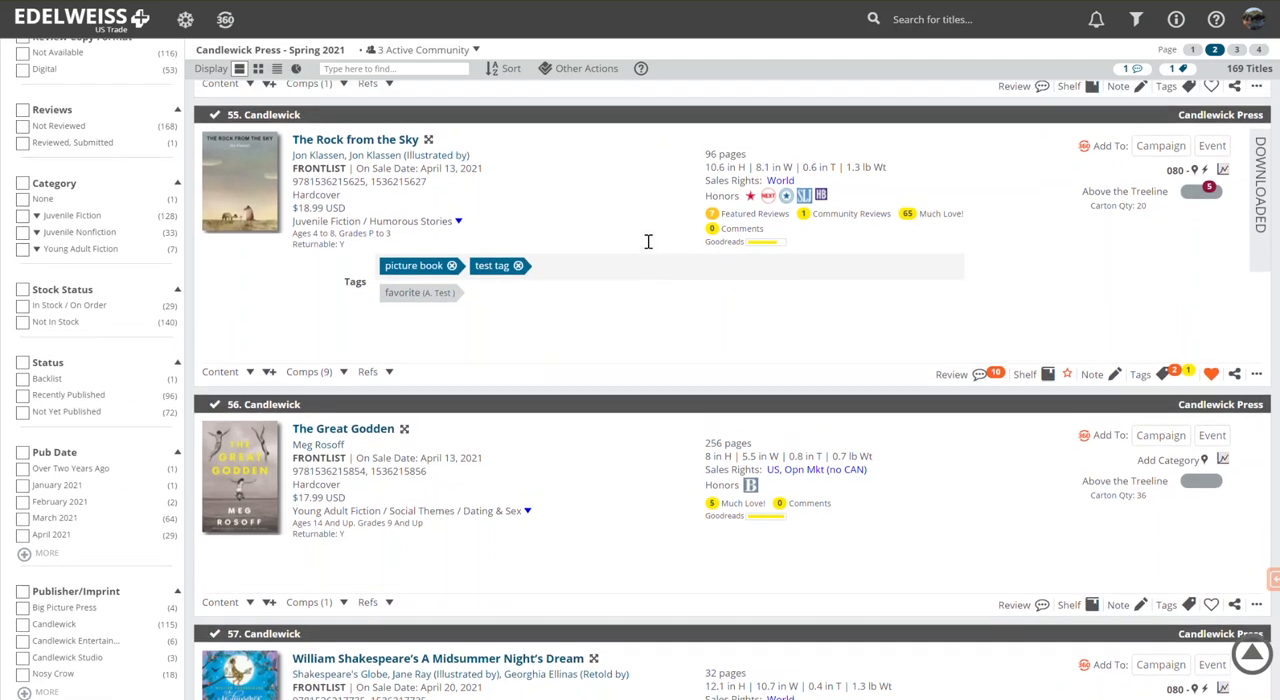
pyautogui.scroll(9, 648, 242)
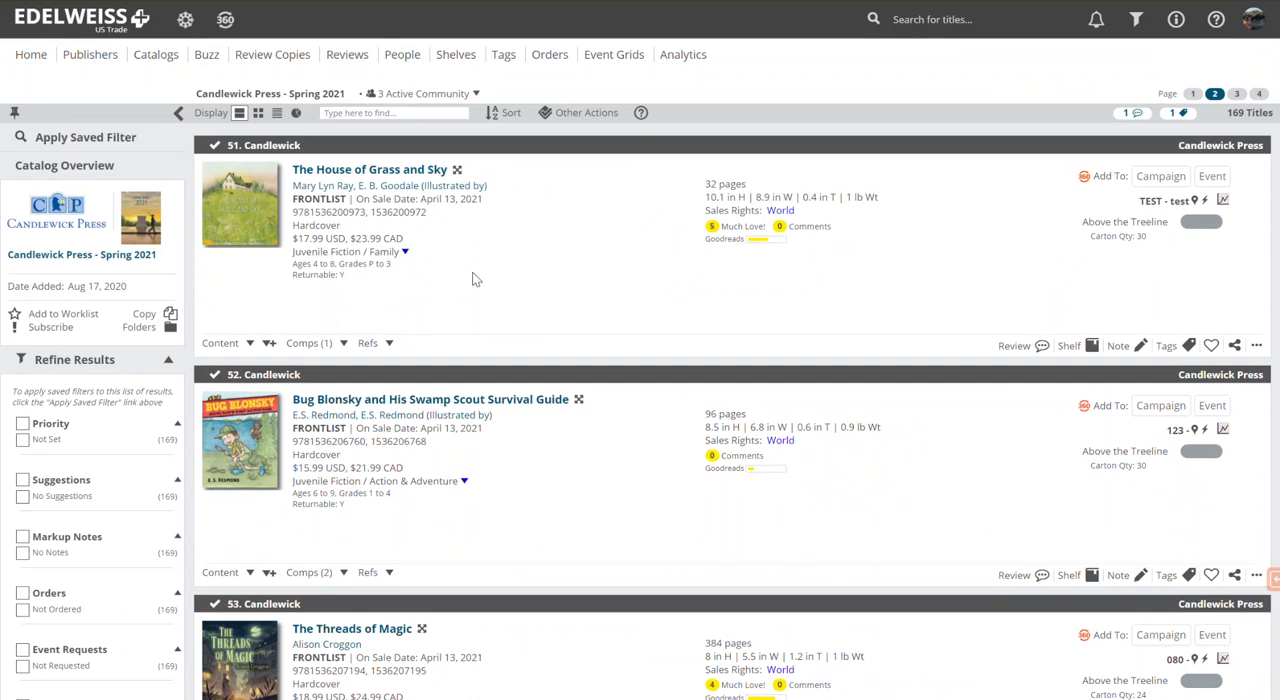
pyautogui.scroll(-1, 476, 280)
pyautogui.scroll(-4, 476, 280)
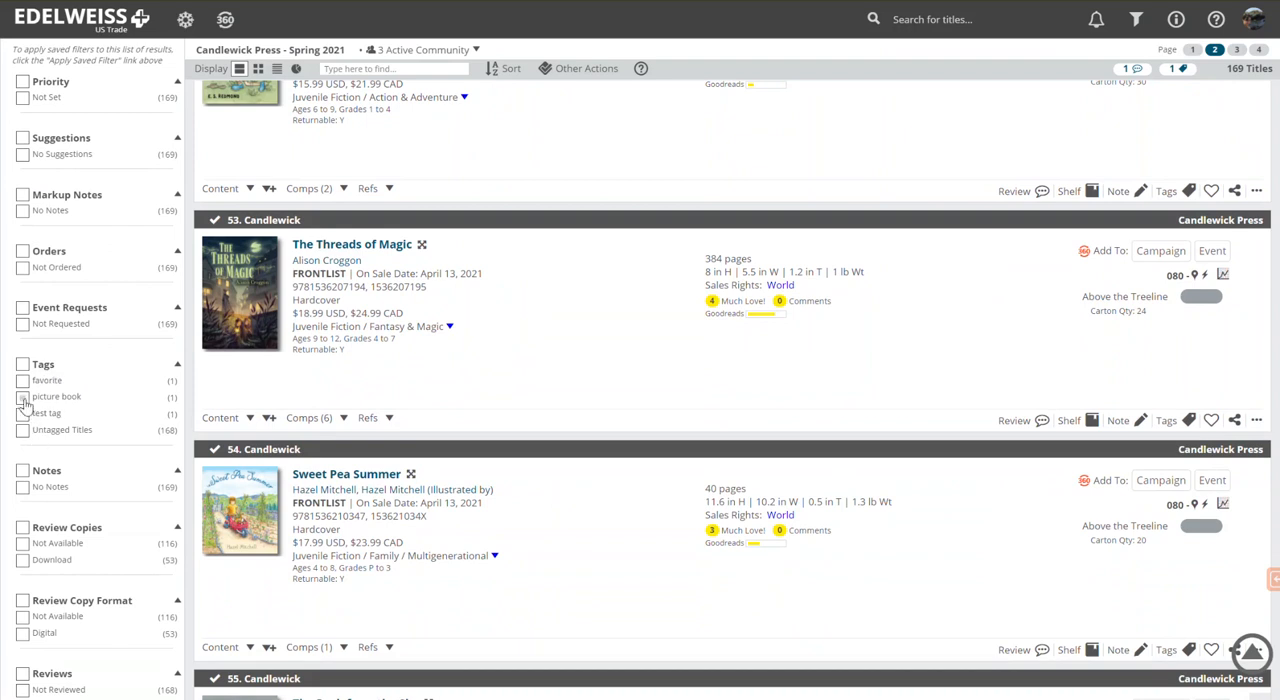
pyautogui.click(23, 399)
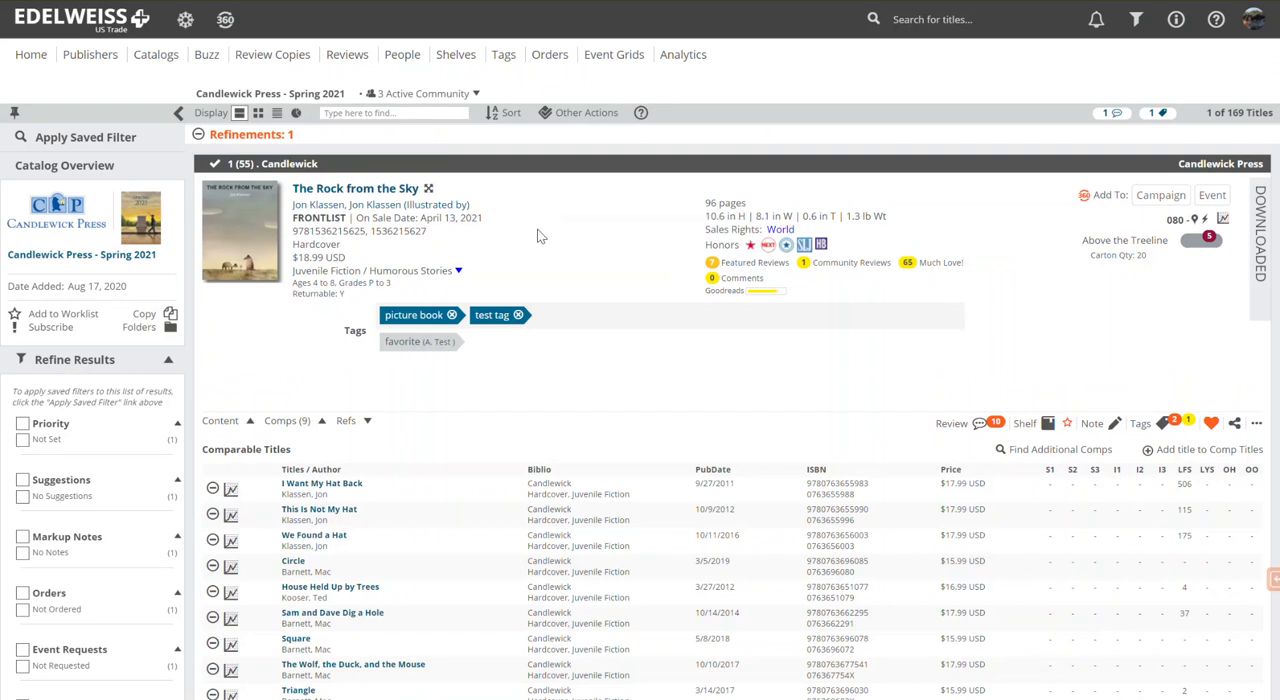
pyautogui.scroll(-1, 537, 236)
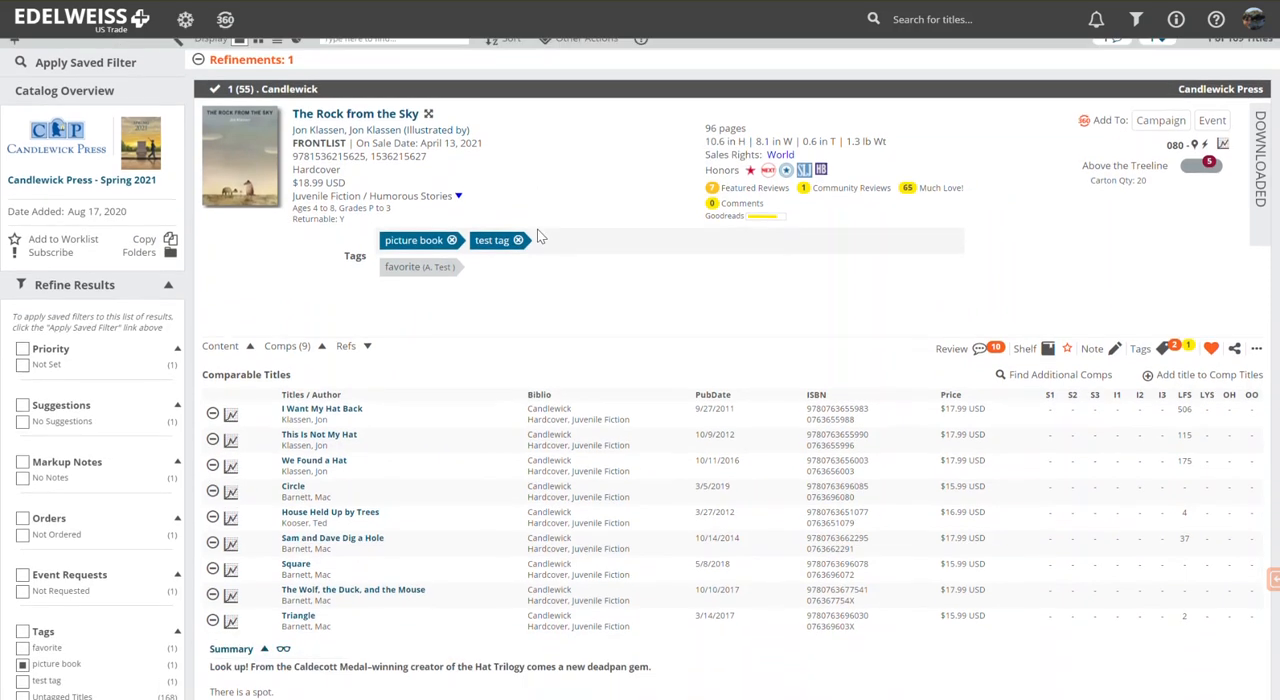
pyautogui.scroll(1, 537, 236)
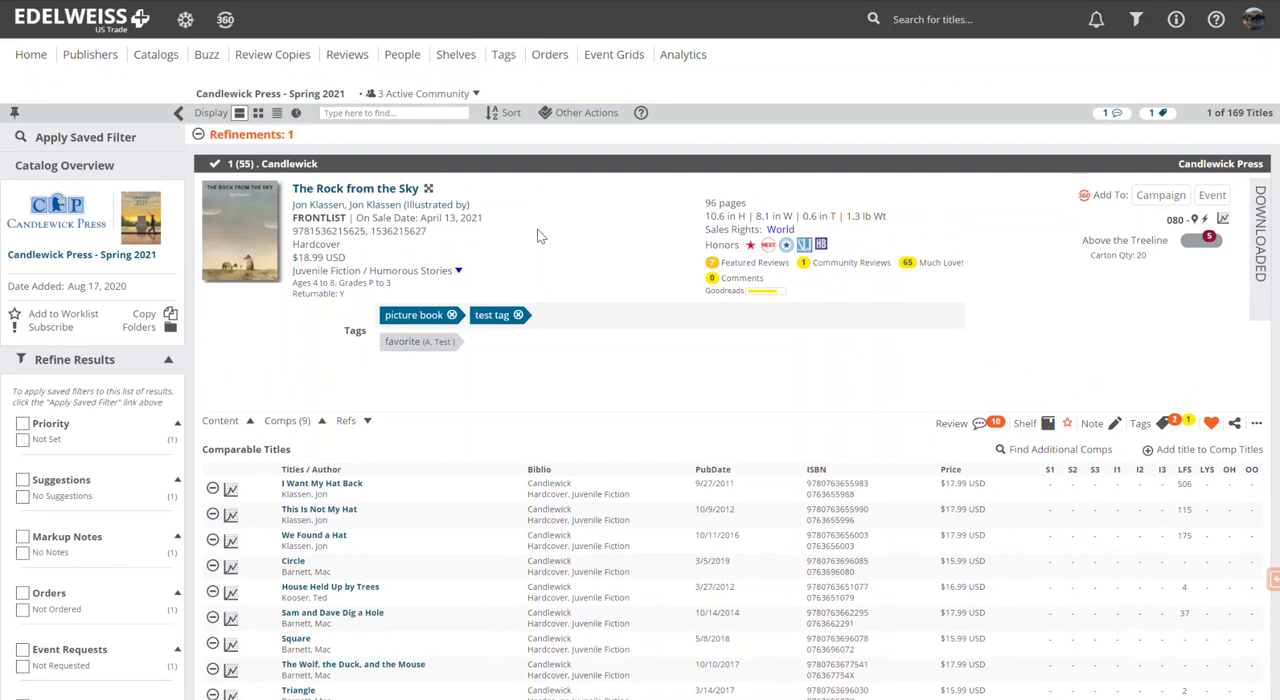